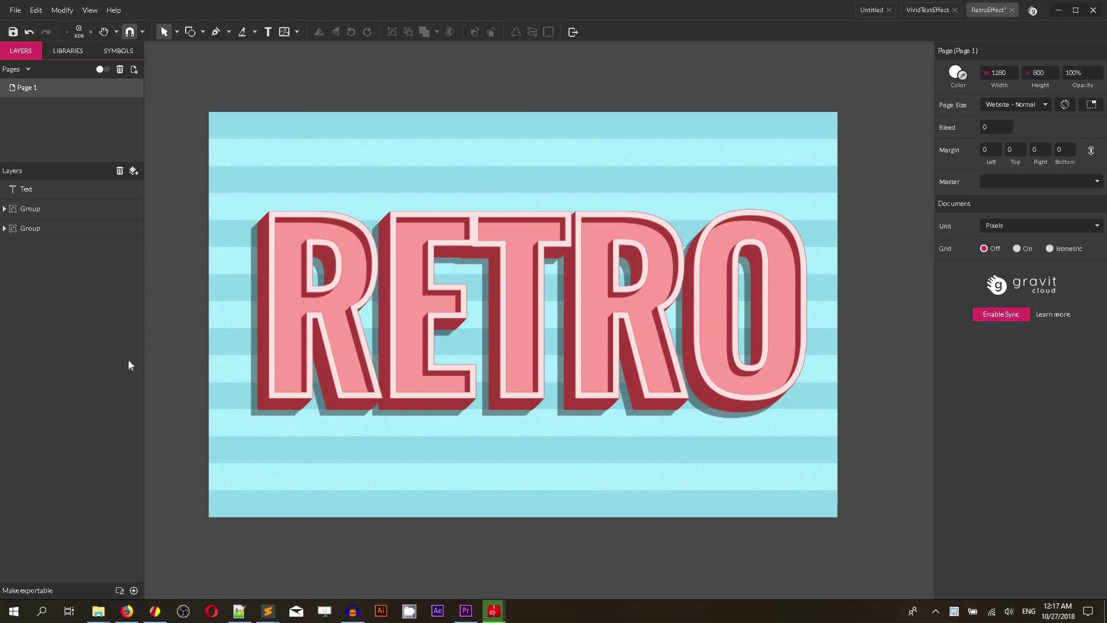
Step: Check the finished RETRO text, then create a blank Website - Normal 1280×800 document
click(389, 334)
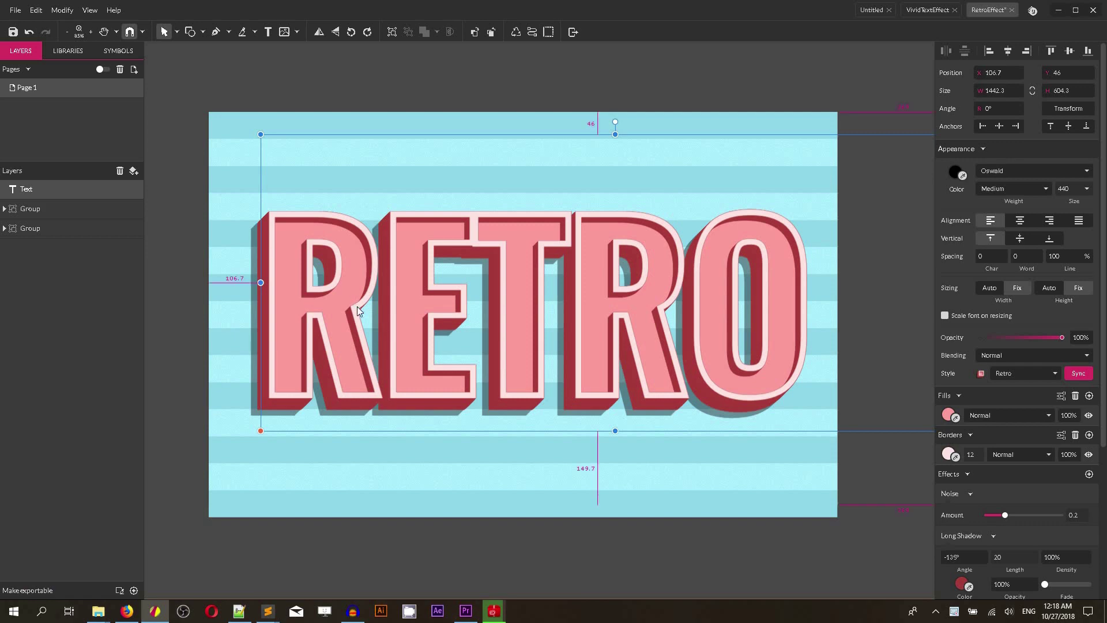
key(ctrl+n)
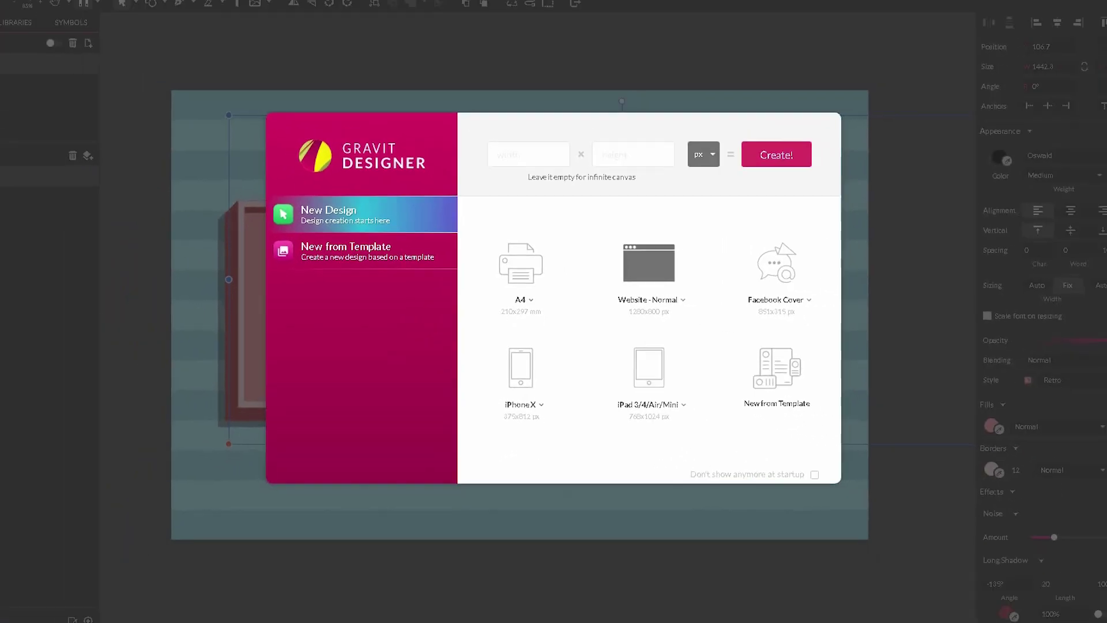
click(619, 300)
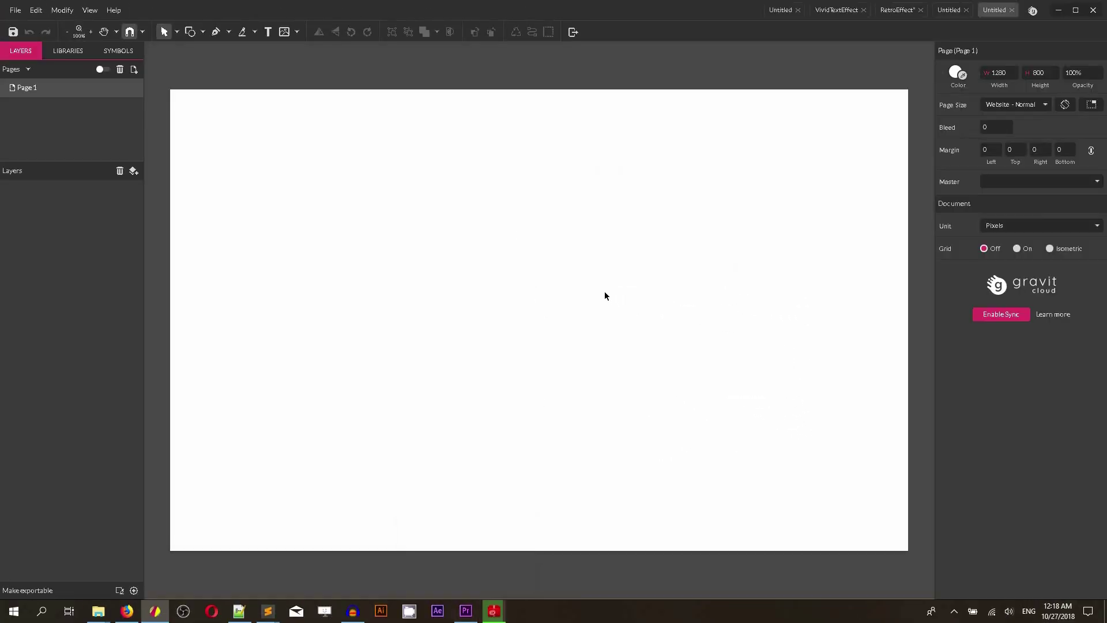
Step: Add the text RETRO, enlarge it and move it toward the page centre
click(268, 32)
click(334, 272)
text(RET)
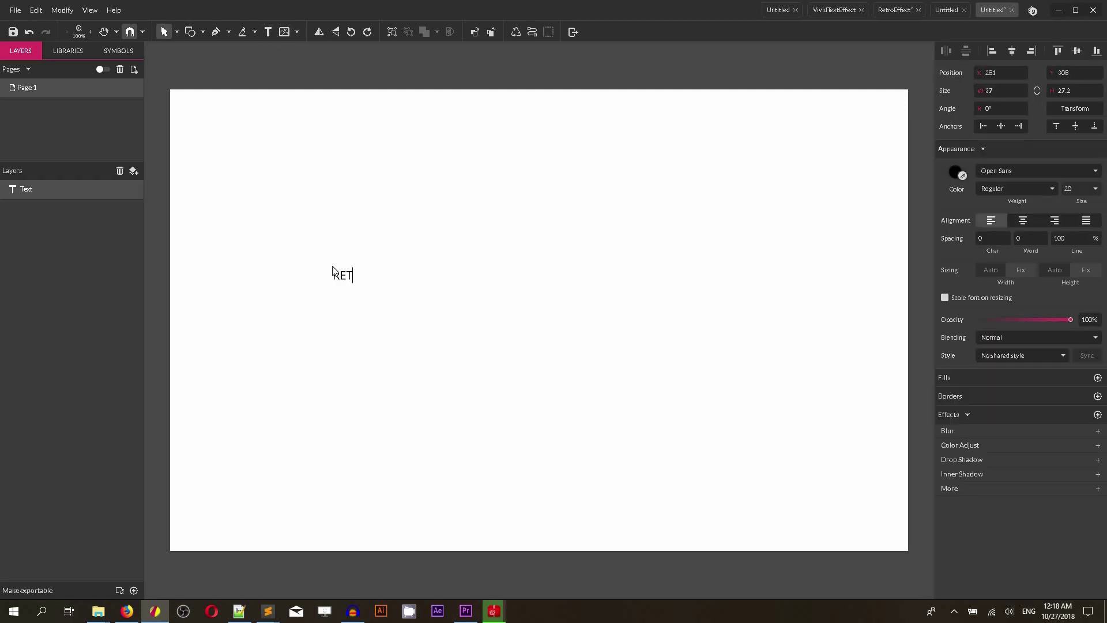
text(RO)
key(Escape)
drag(326, 289, 185, 389)
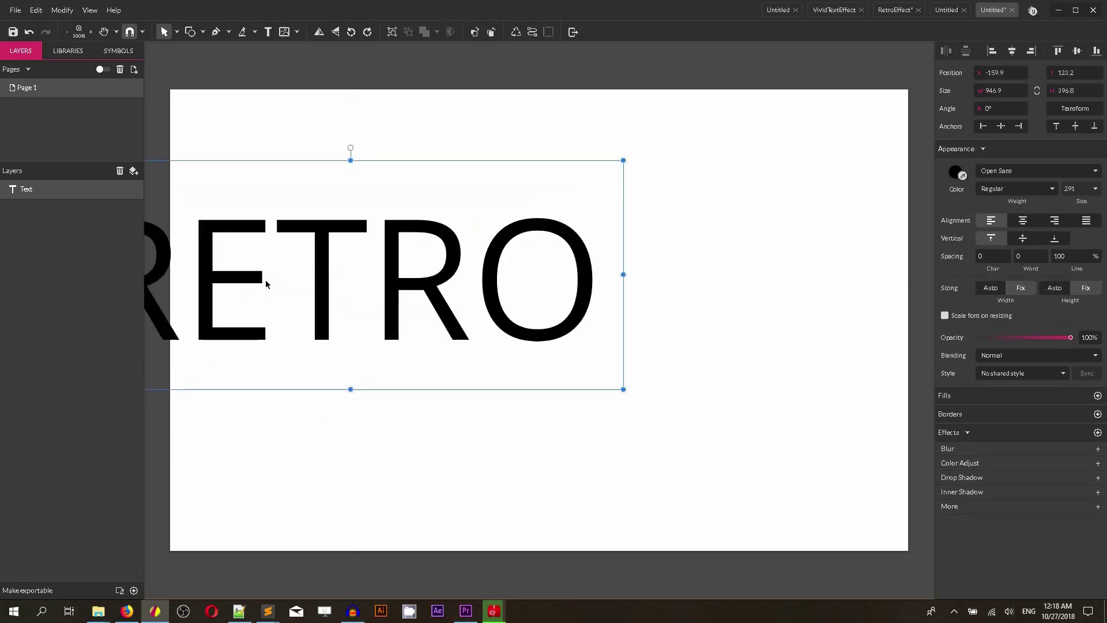
drag(249, 282, 401, 317)
Step: Set the RETRO text's font family to Oswald
click(1016, 171)
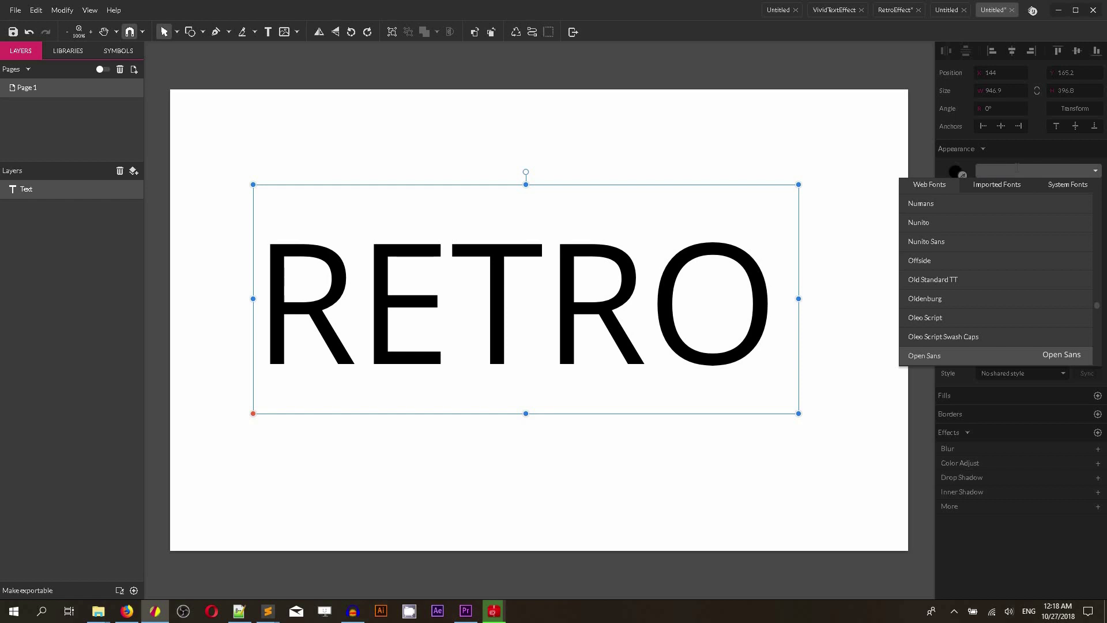
text(os)
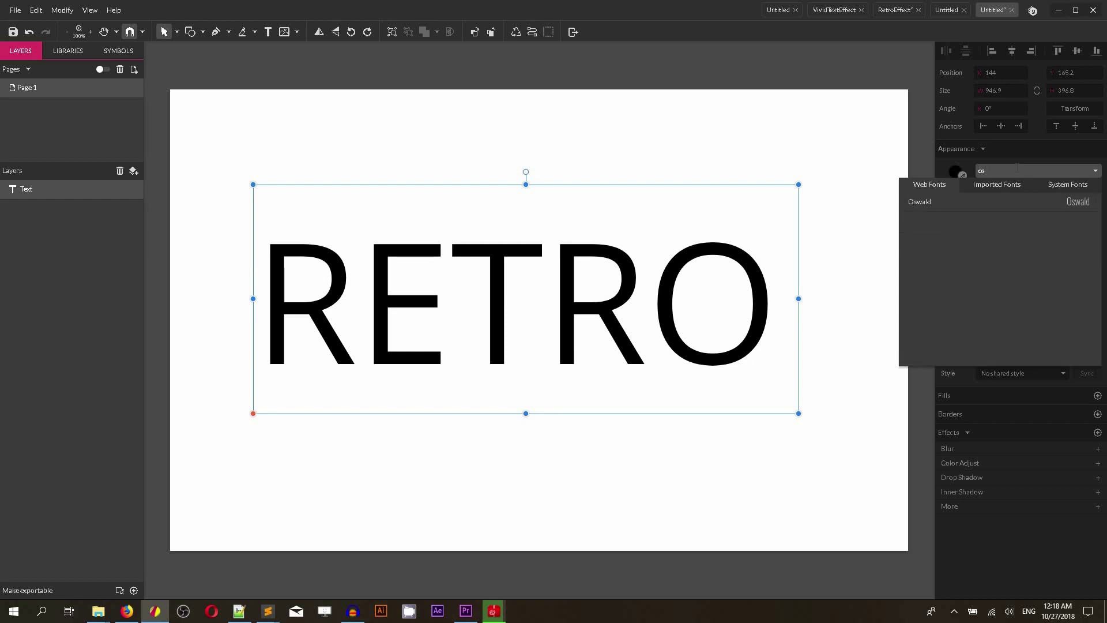
click(942, 201)
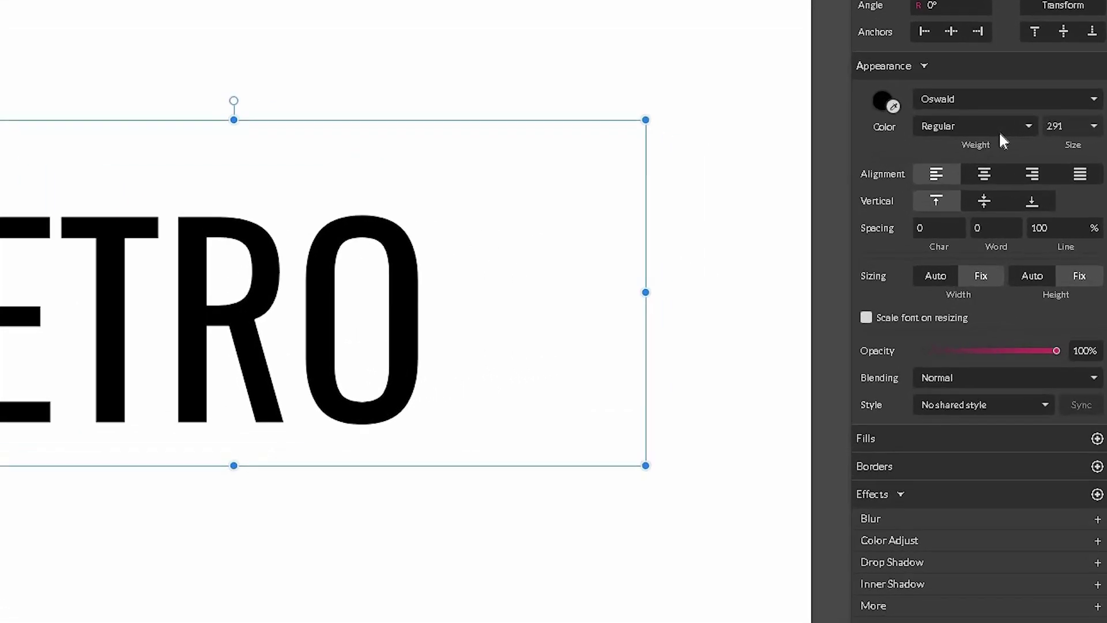
Step: Make RETRO Oswald Medium at size 440 with Auto width sizing
click(999, 131)
click(975, 237)
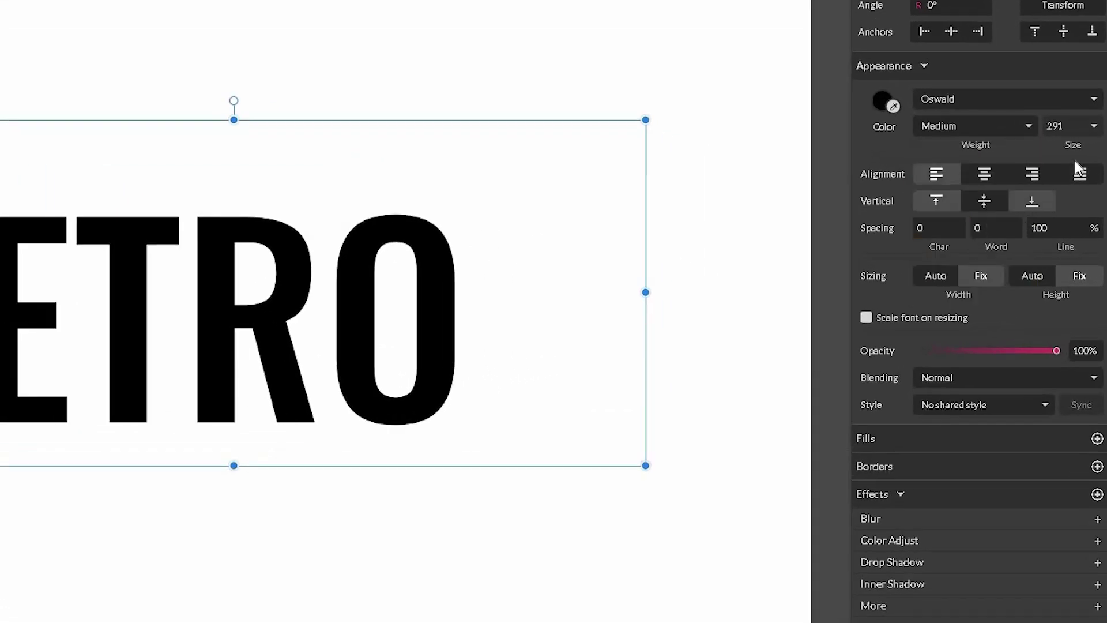
click(1061, 126)
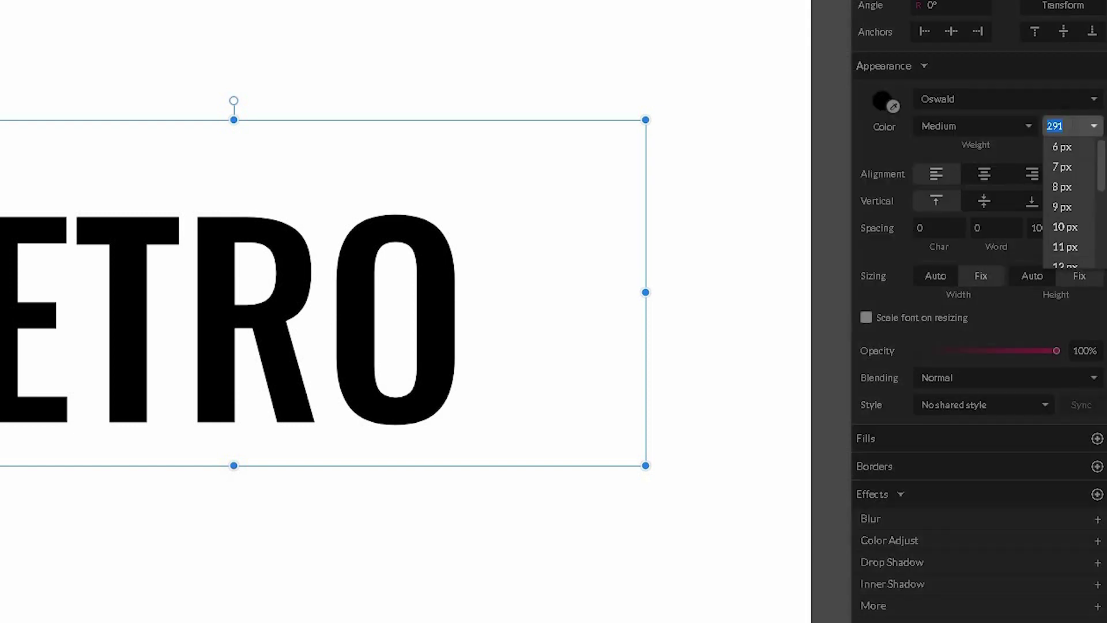
text(440)
key(Return)
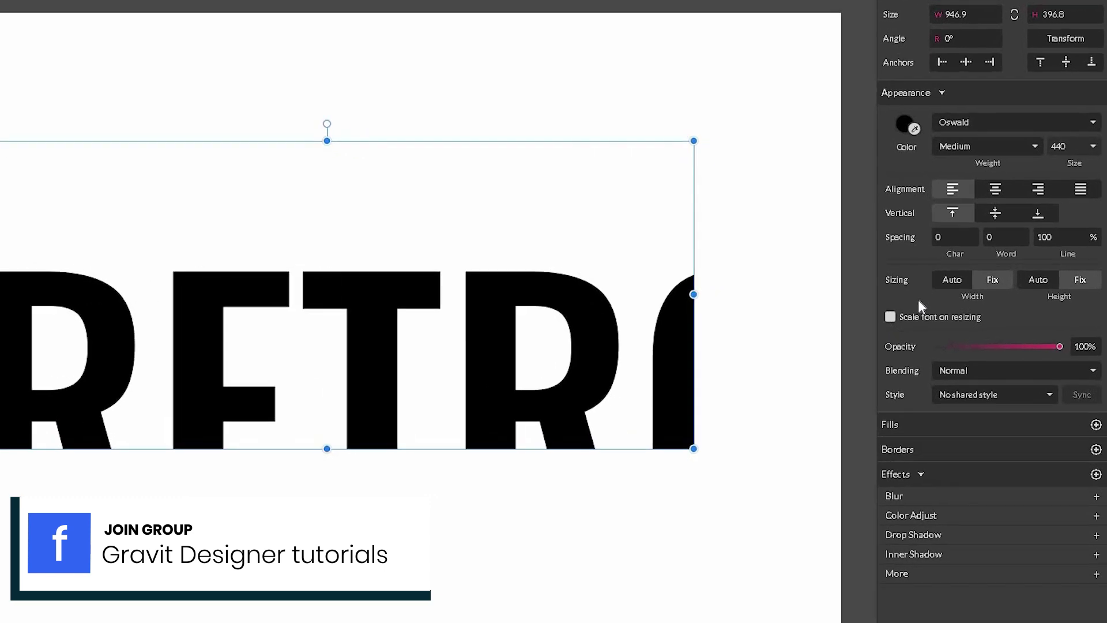
click(953, 279)
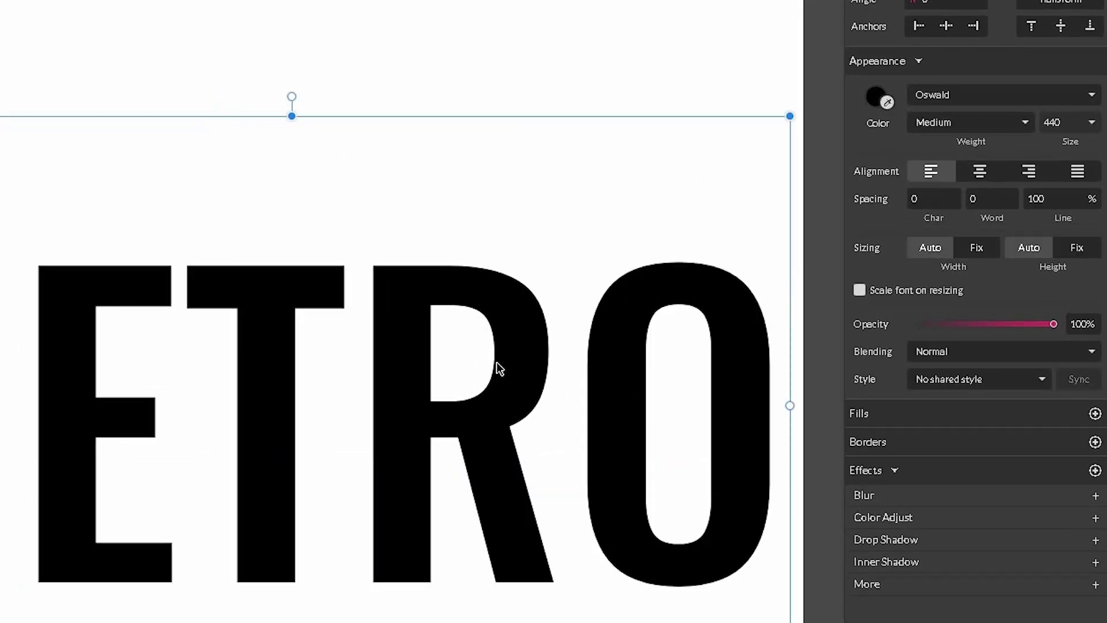
scroll(445, 306, down, 3)
scroll(445, 305, right, 2)
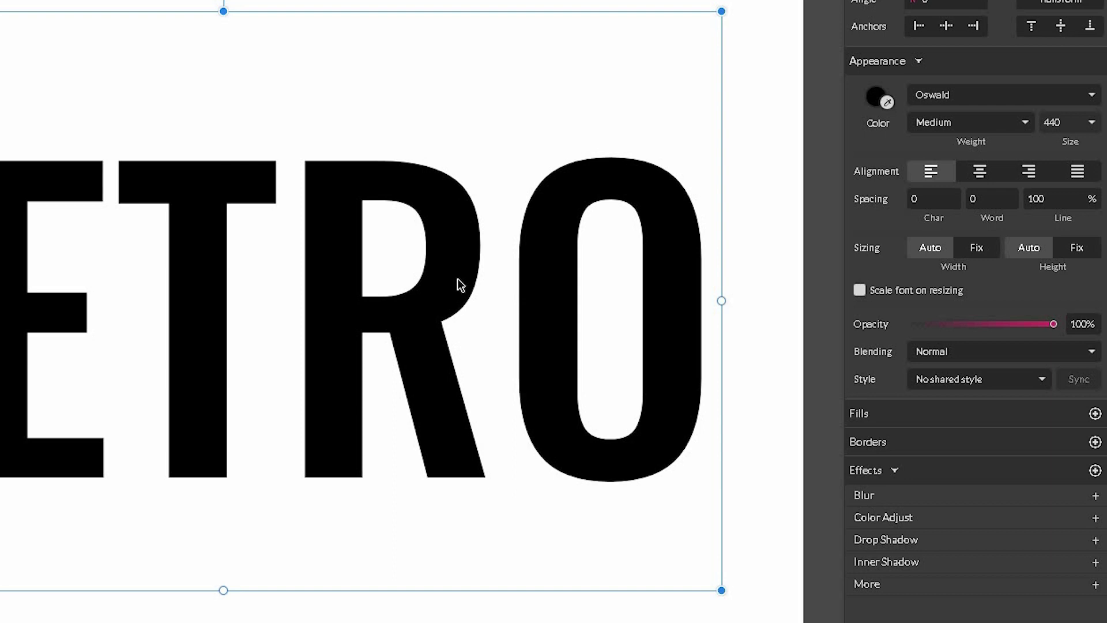
Step: Add a pink #ff9999 fill to RETRO and nudge it slightly right
click(1096, 414)
click(862, 440)
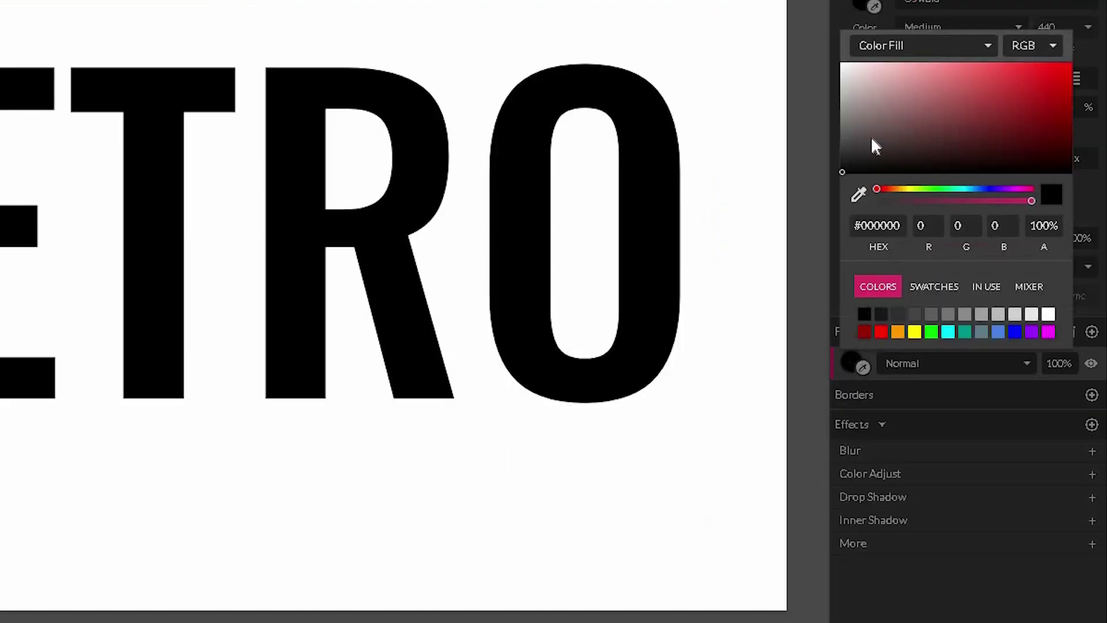
click(904, 225)
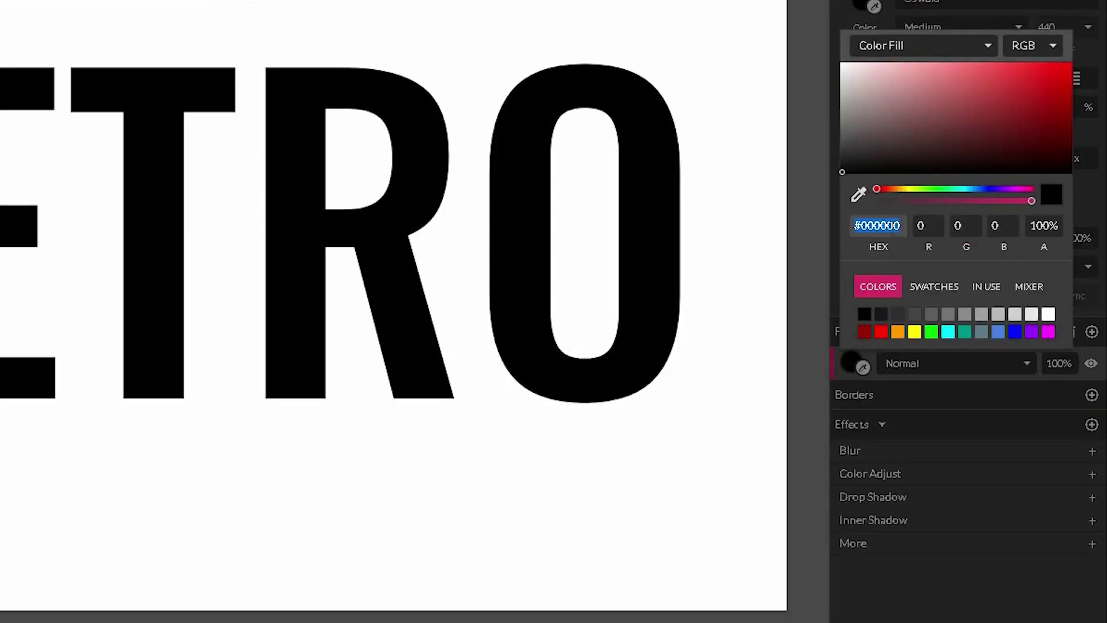
text(#ff9)
text(999)
key(Return)
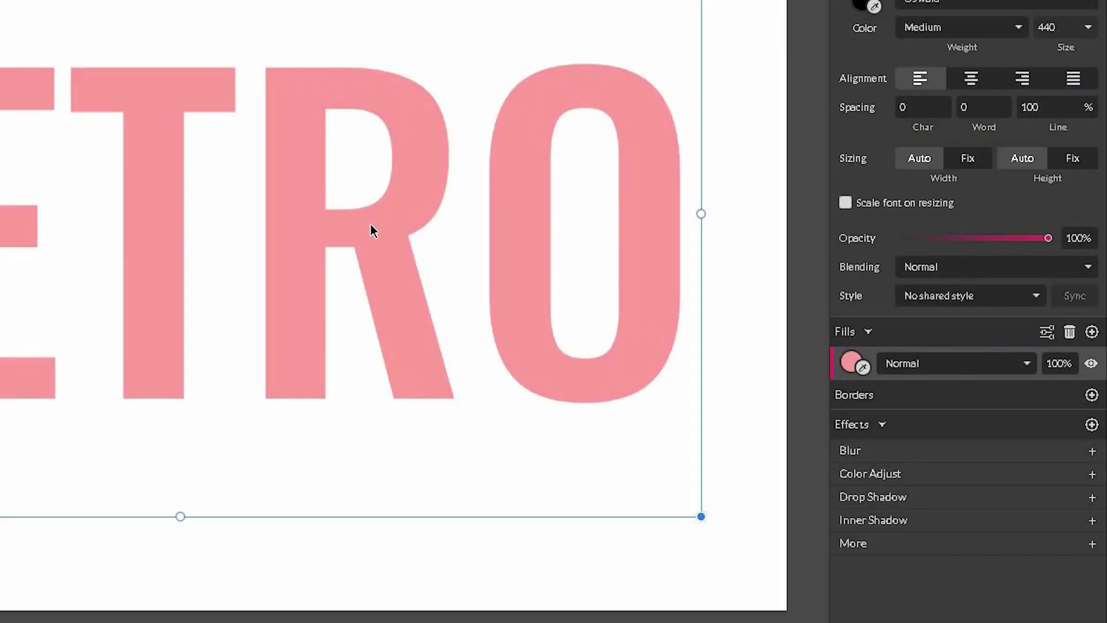
mouse_move(370, 224)
mouse_down()
mouse_move(384, 224)
mouse_move(376, 237)
mouse_up()
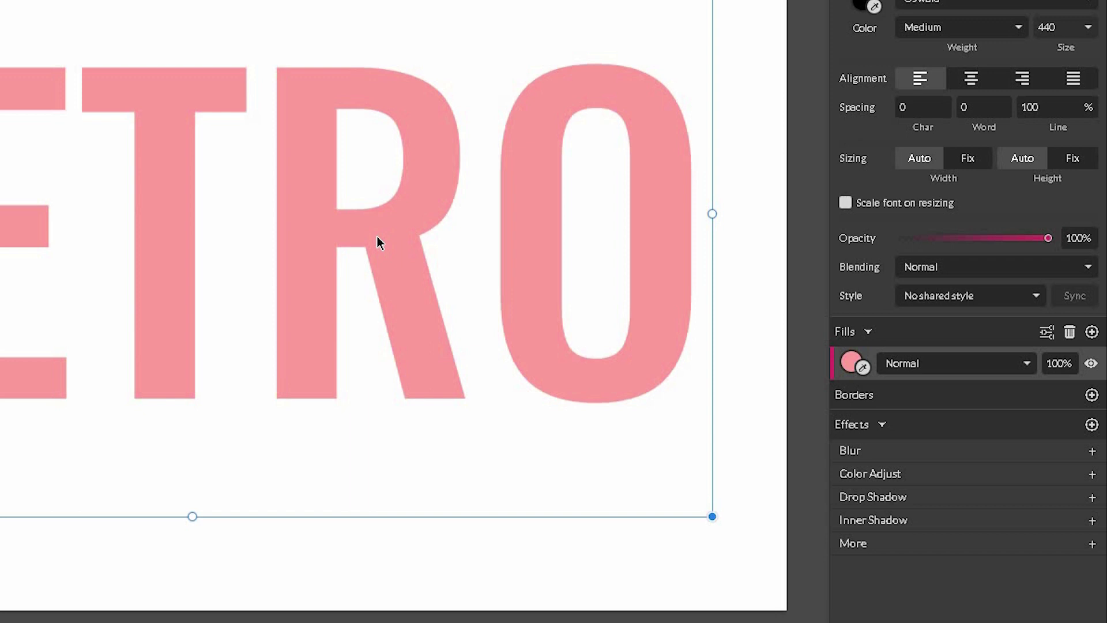
Step: Add a 12 px border to RETRO positioned outside the letters
click(1092, 394)
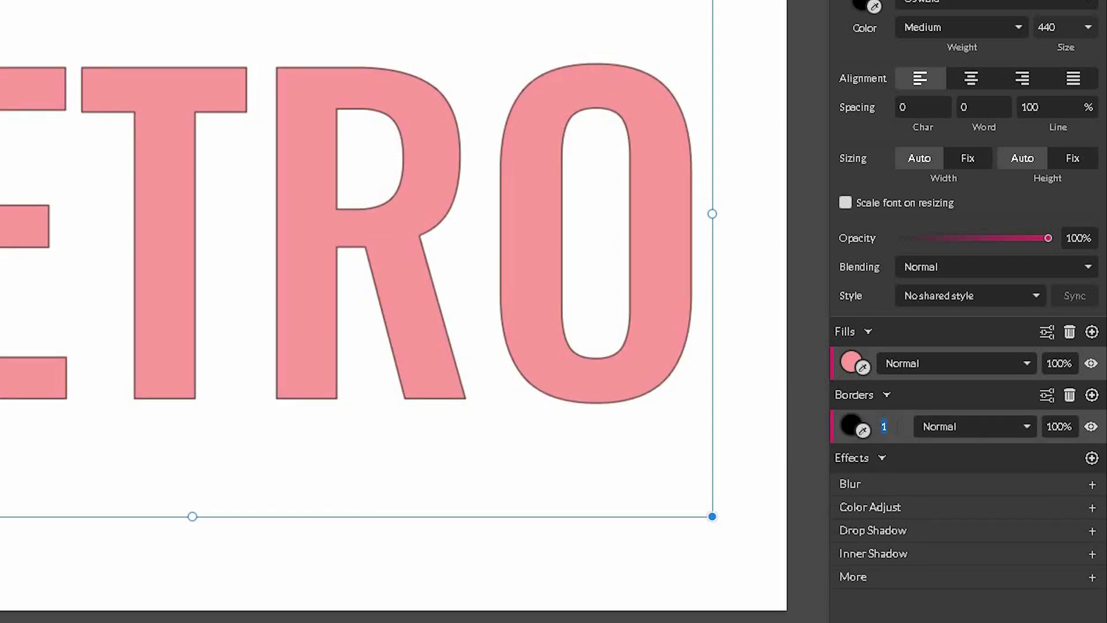
text(12)
key(Return)
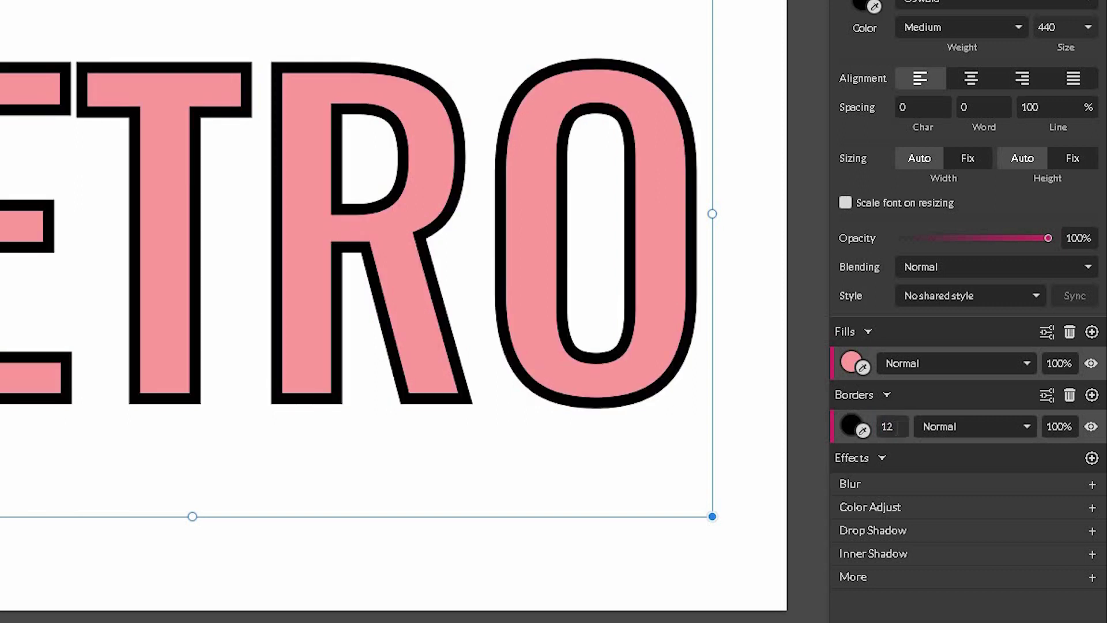
click(1046, 396)
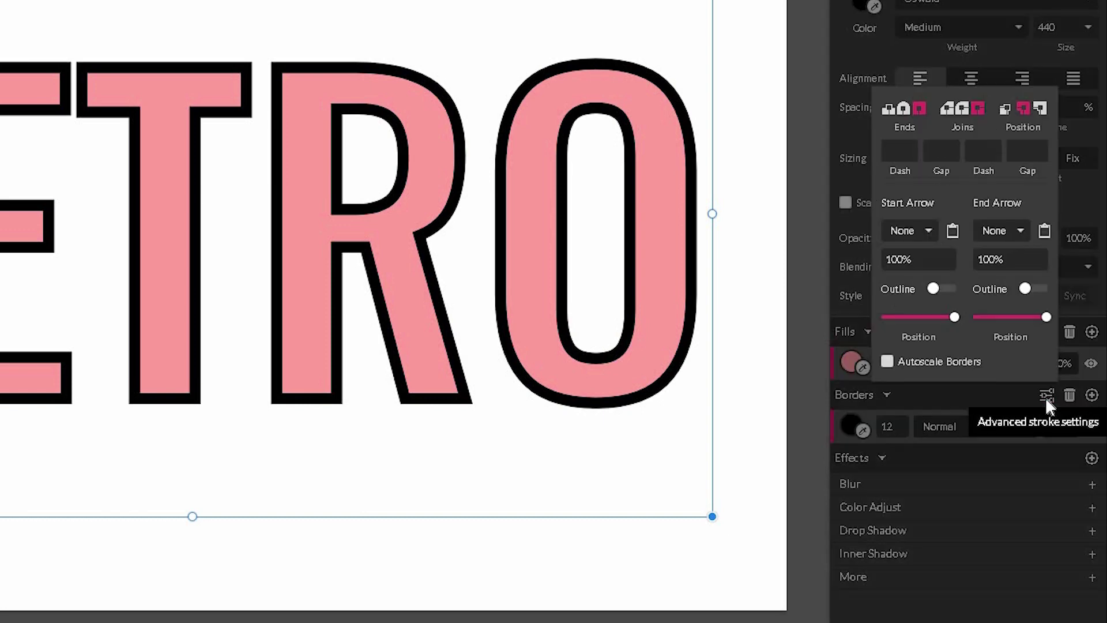
click(1041, 108)
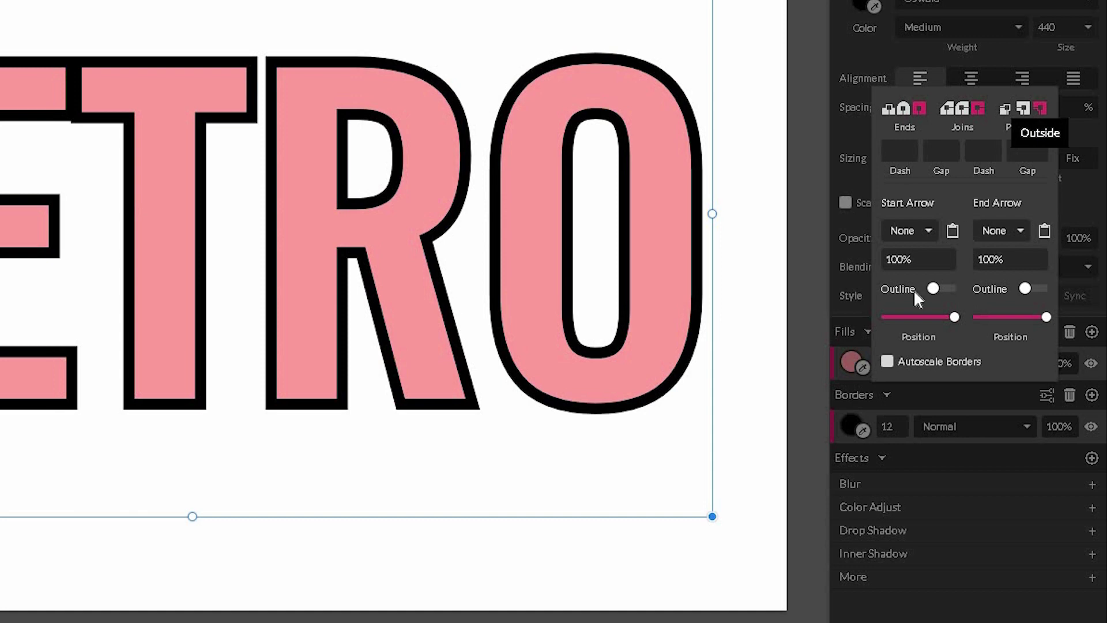
click(849, 417)
Step: Set the border colour to pale pink #FFE4E4
click(849, 417)
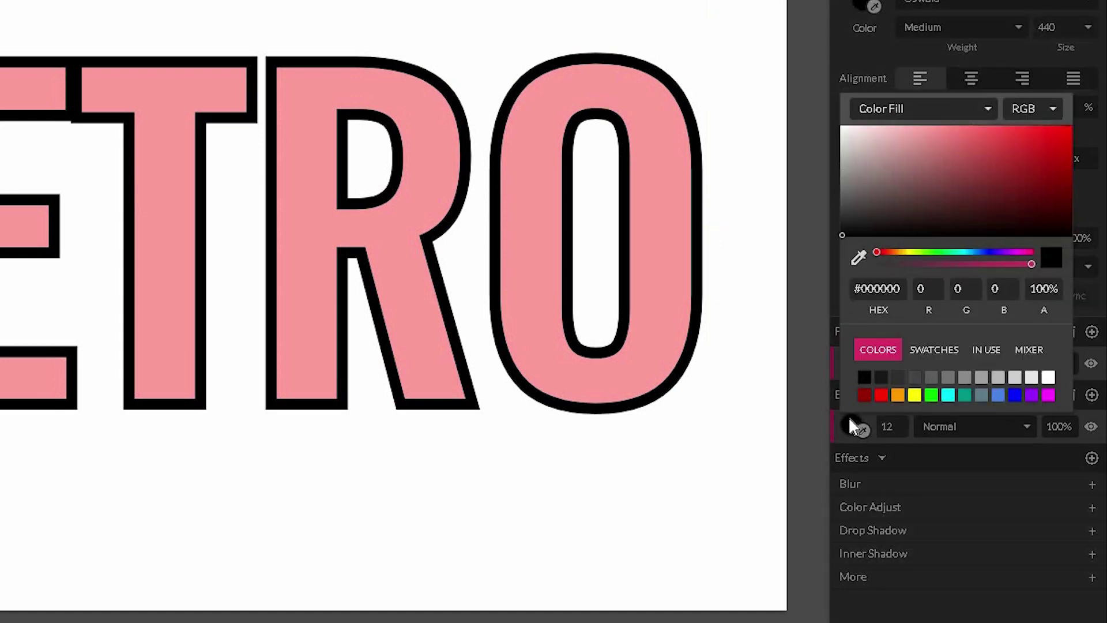
click(877, 289)
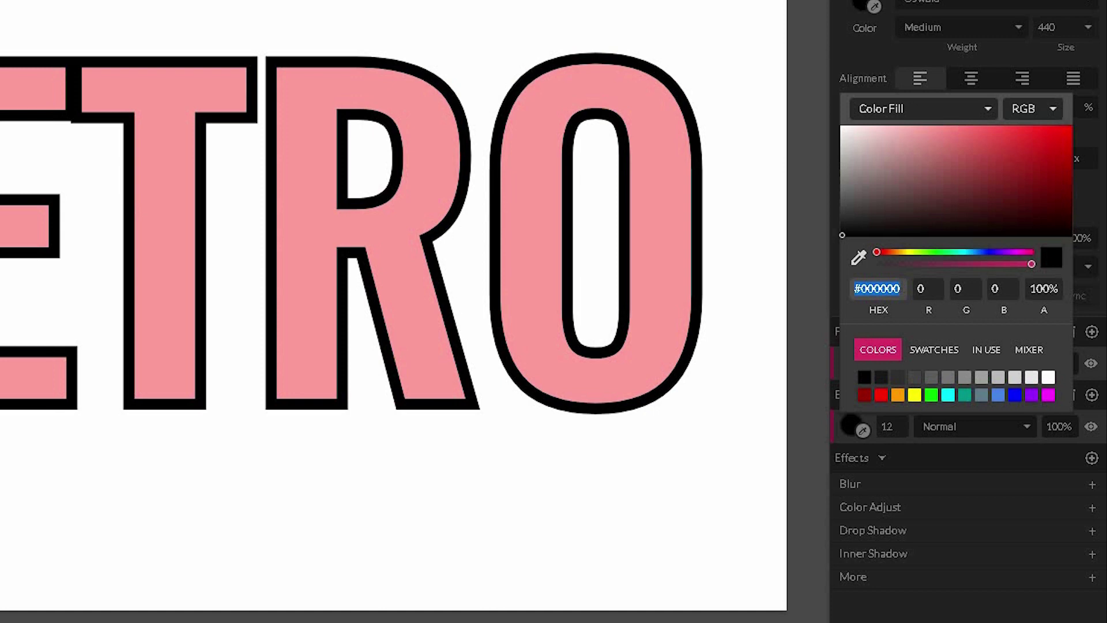
text(#ffe4e4)
key(Return)
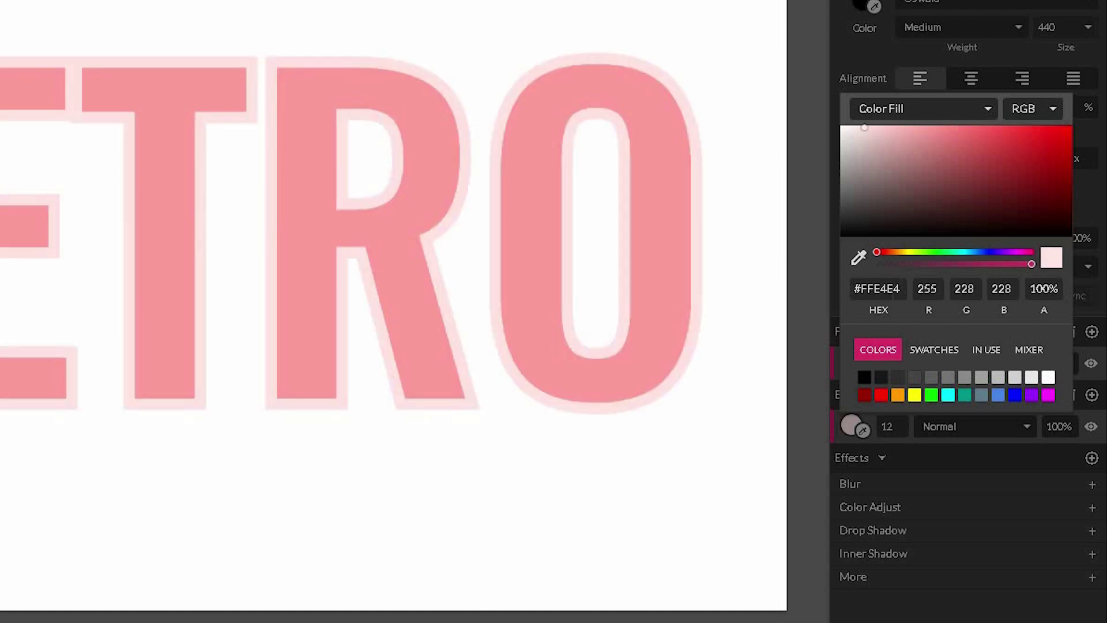
click(312, 137)
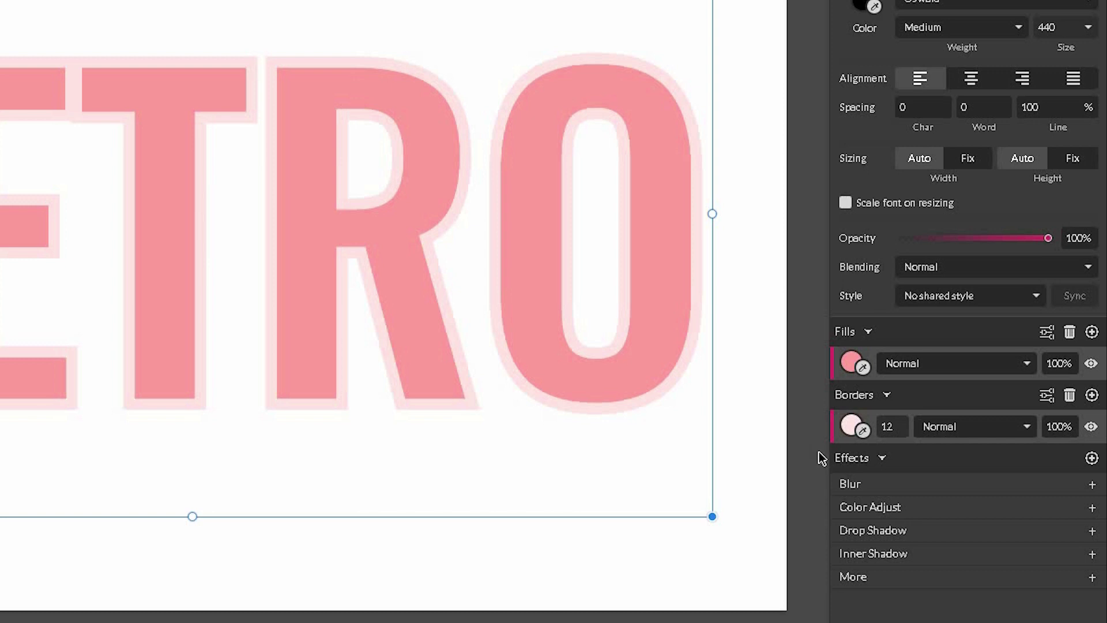
Step: Add a Long Shadow effect to RETRO at full 100% opacity
click(846, 580)
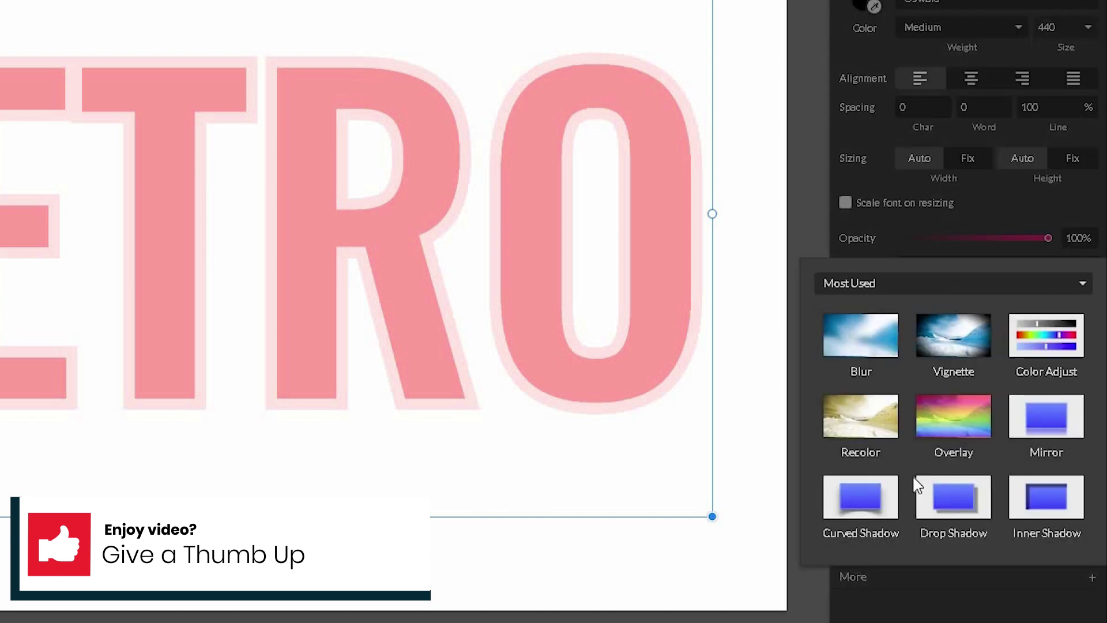
click(864, 286)
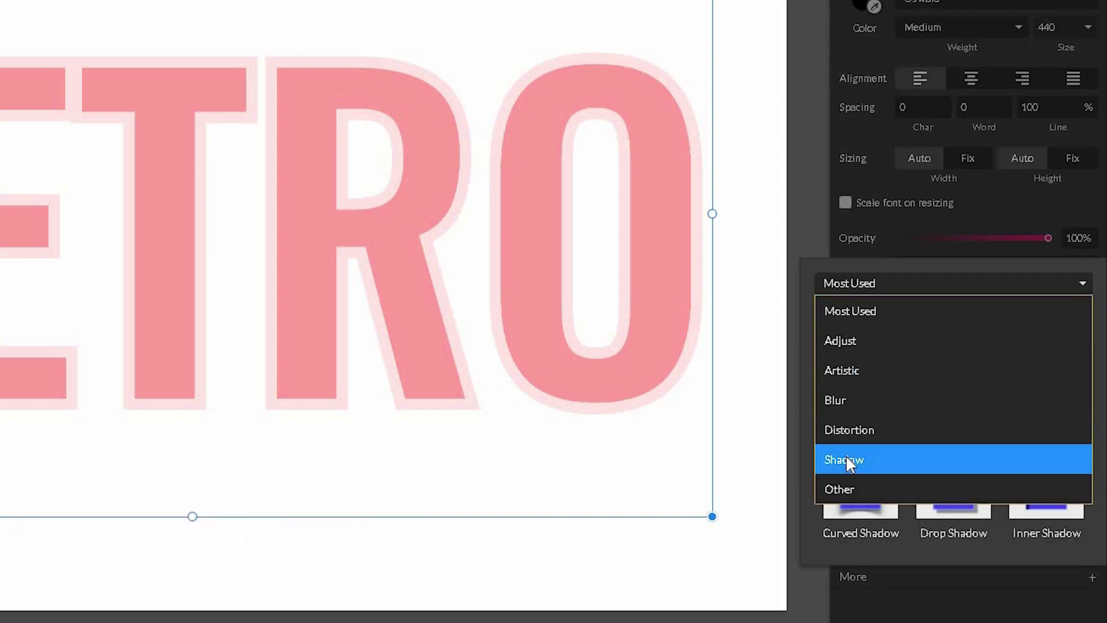
click(847, 460)
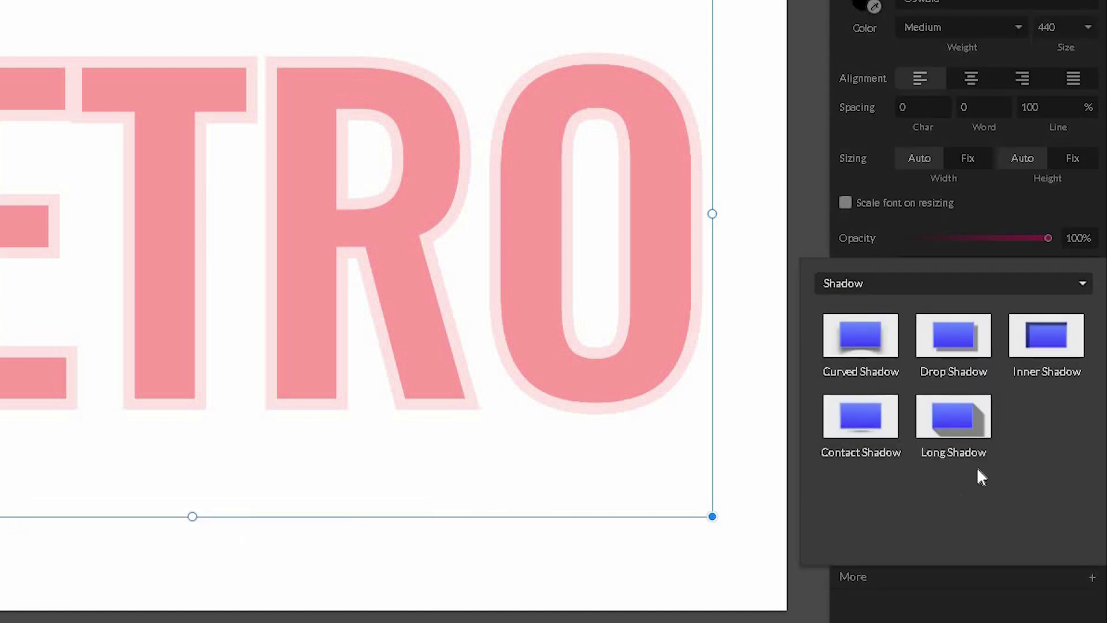
click(954, 414)
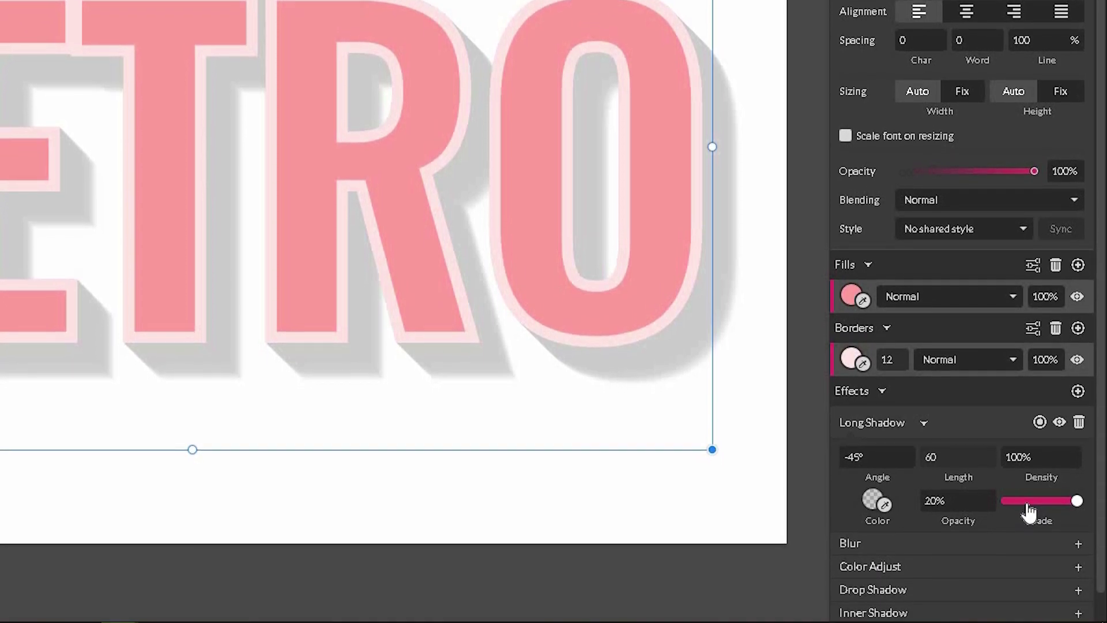
drag(1028, 509, 915, 505)
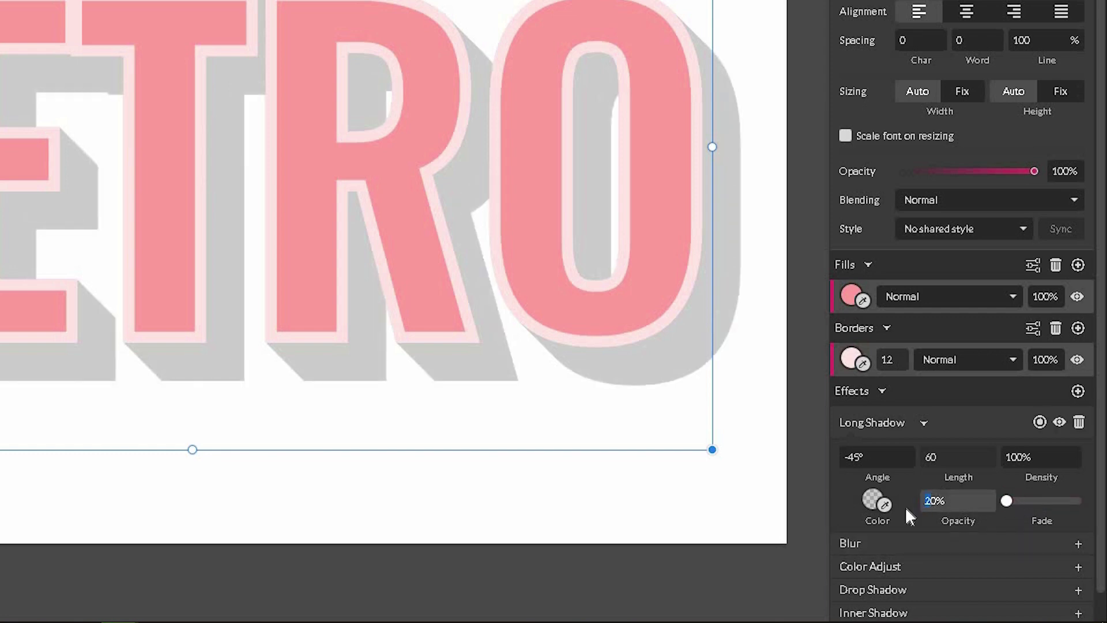
key(BackSpace)
text(10)
key(Return)
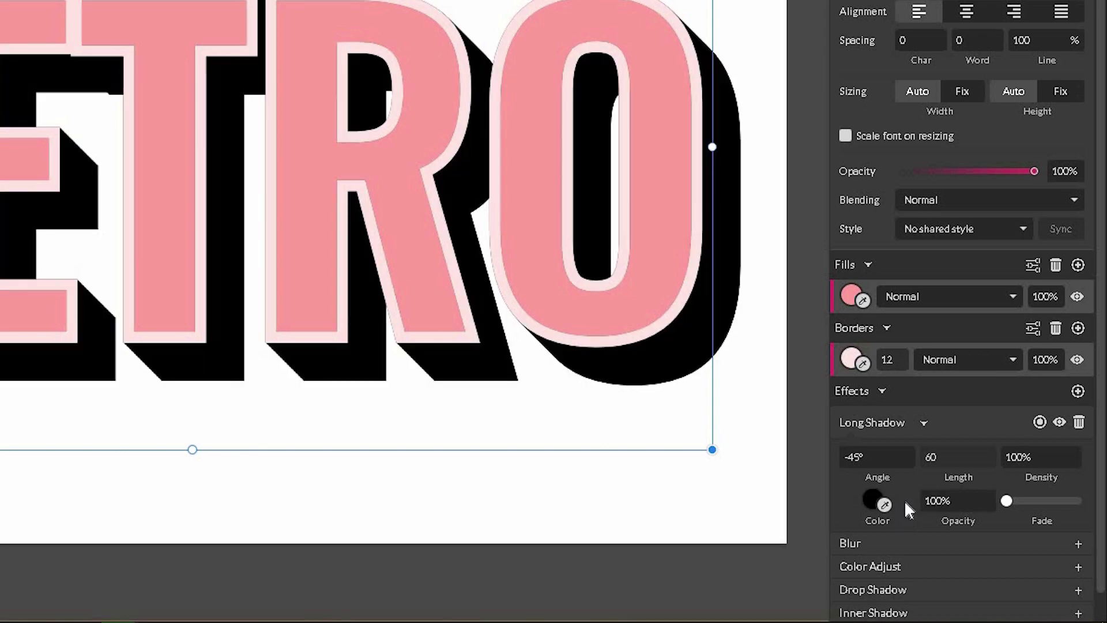
Step: Set the long shadow angle to -135° and shorten its length to 20
click(876, 457)
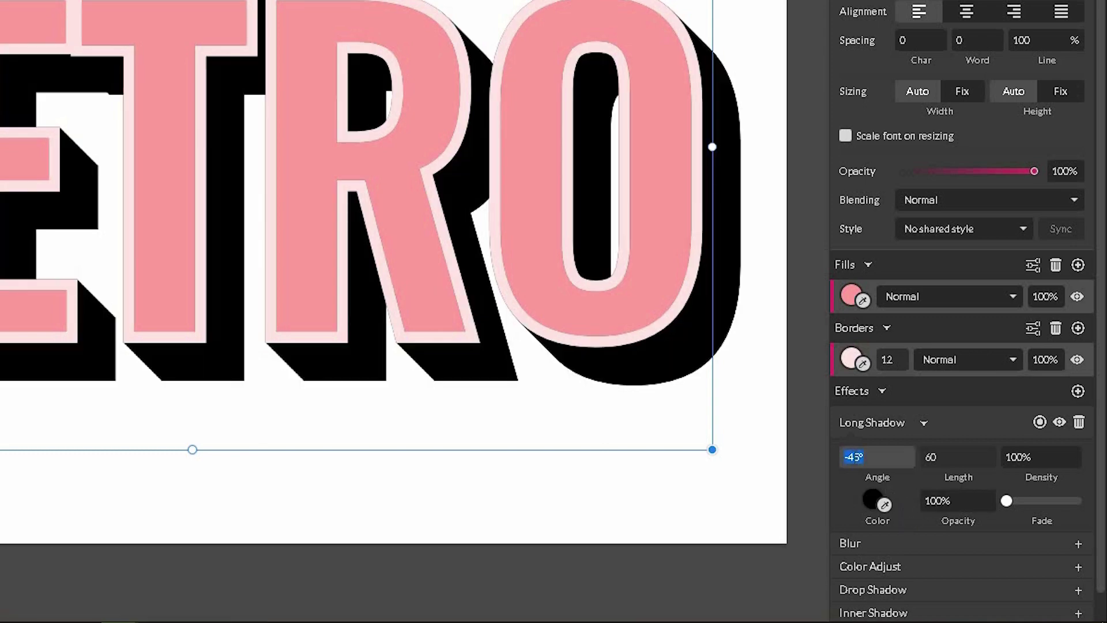
click(854, 457)
key(BackSpace)
key(BackSpace)
text(135)
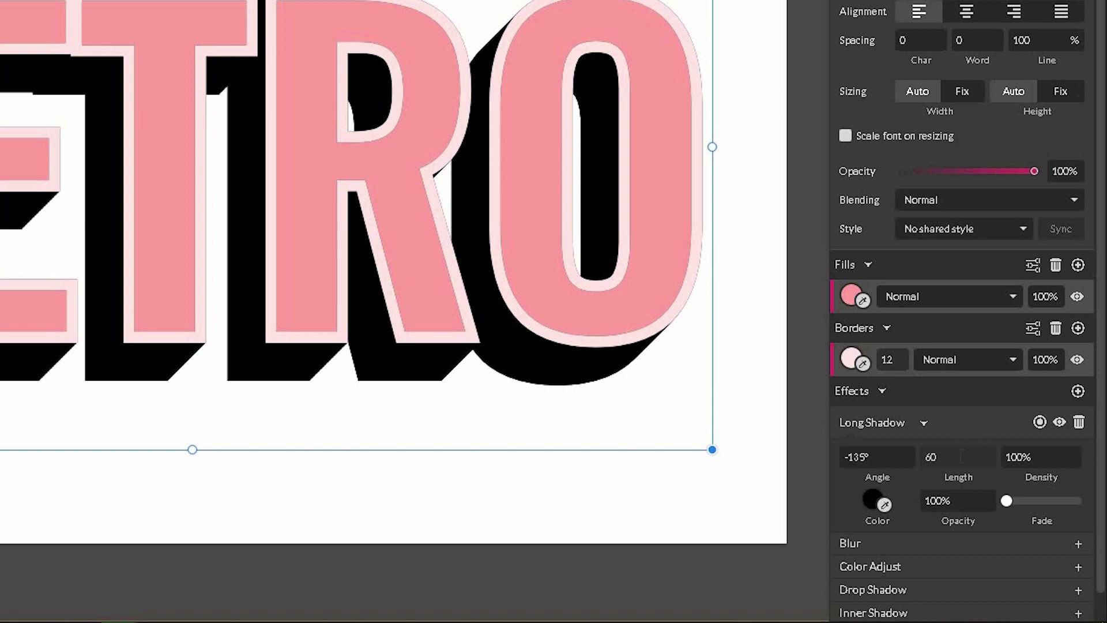
click(946, 457)
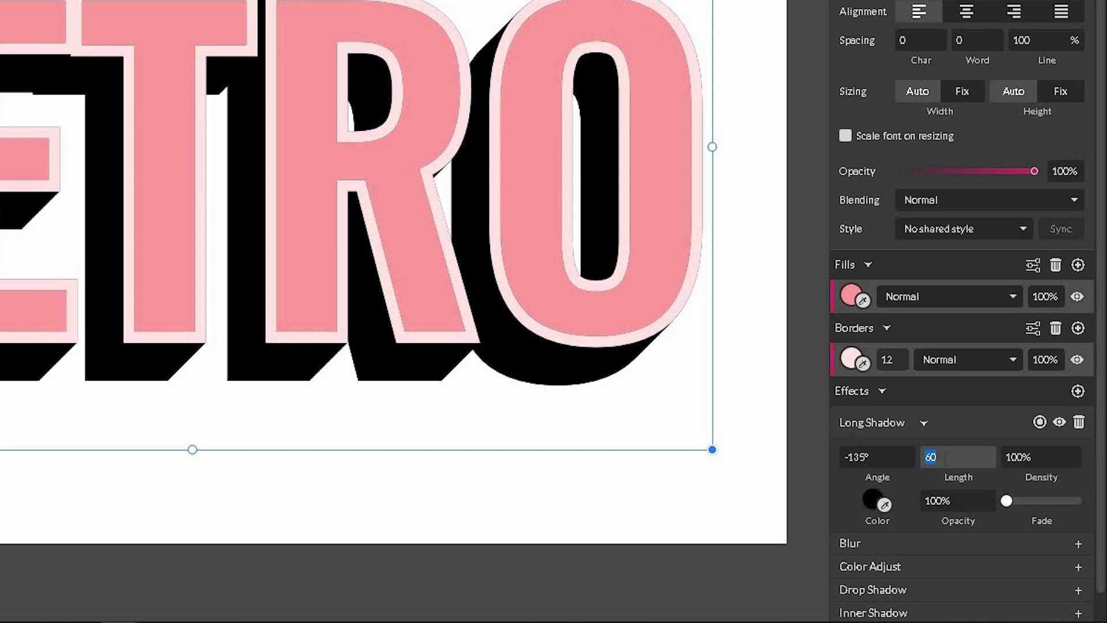
key(Down)
key(Down)
key(Down)
key(Down)
key(Down)
key(Down)
key(Down)
key(Down)
key(Down)
key(Down)
key(Down)
key(Down)
key(Down)
key(Down)
key(Down)
key(Down)
key(Down)
key(Down)
key(Down)
key(Down)
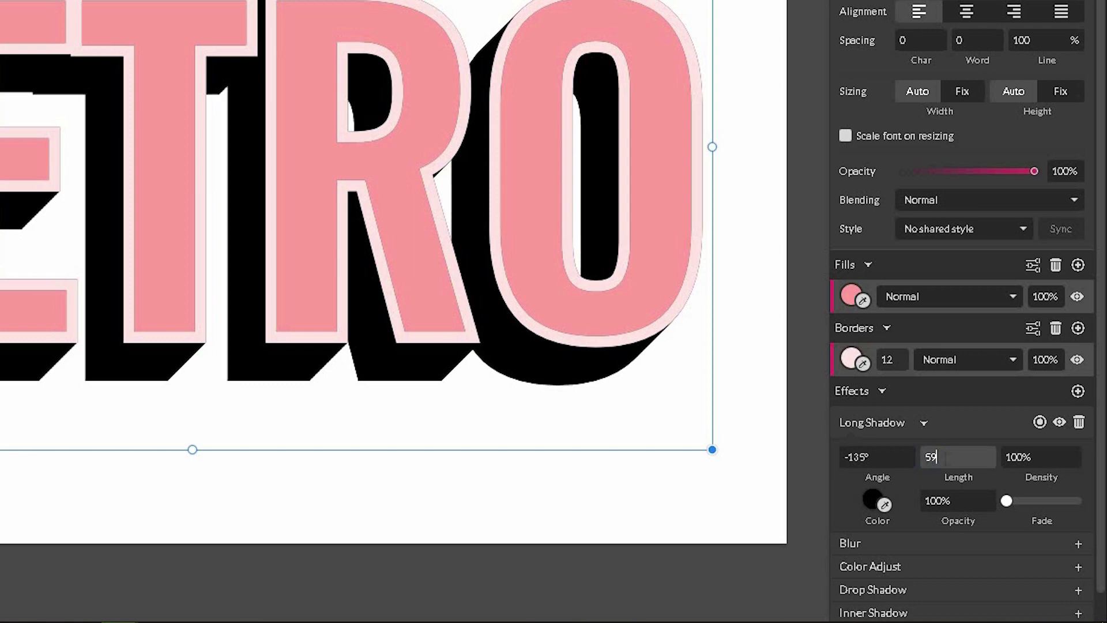
key(Down)
key(Down)
key(Down)
key(Down)
key(Down)
key(Down)
key(Down)
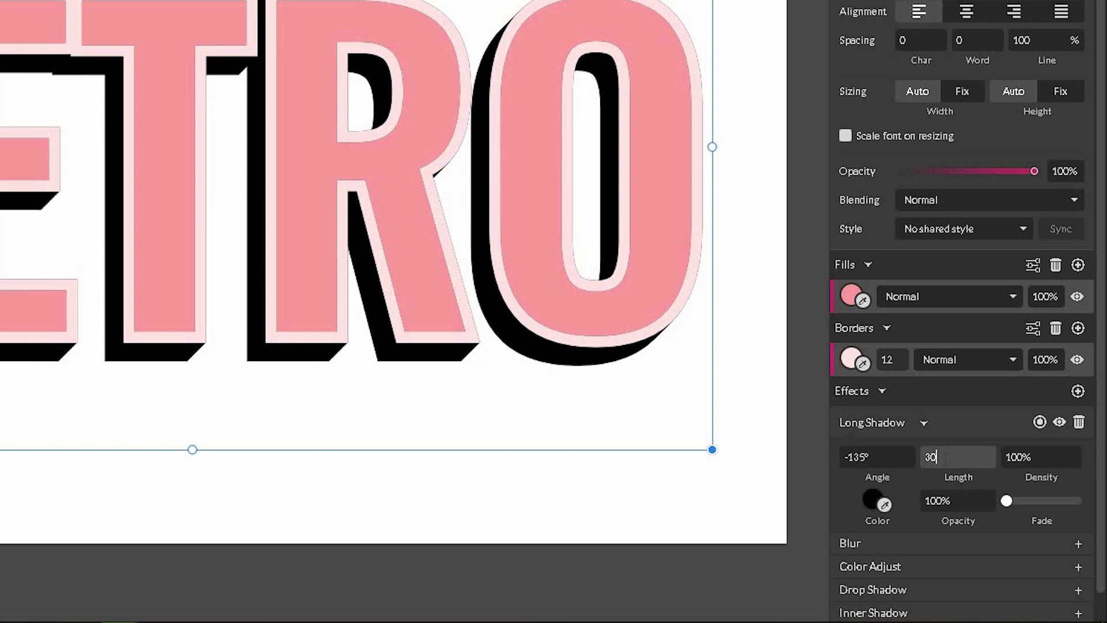
key(Down)
key(Down)
key(Down)
key(Down)
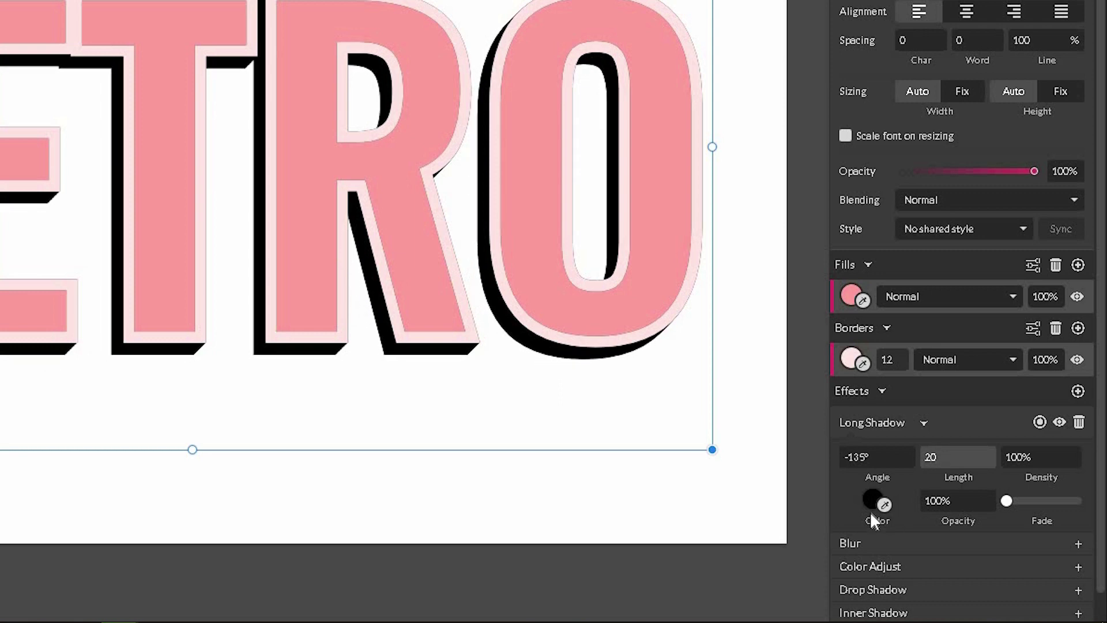
Step: Change the long shadow colour from black to dark red #AB3C3C
click(868, 494)
click(867, 493)
click(869, 494)
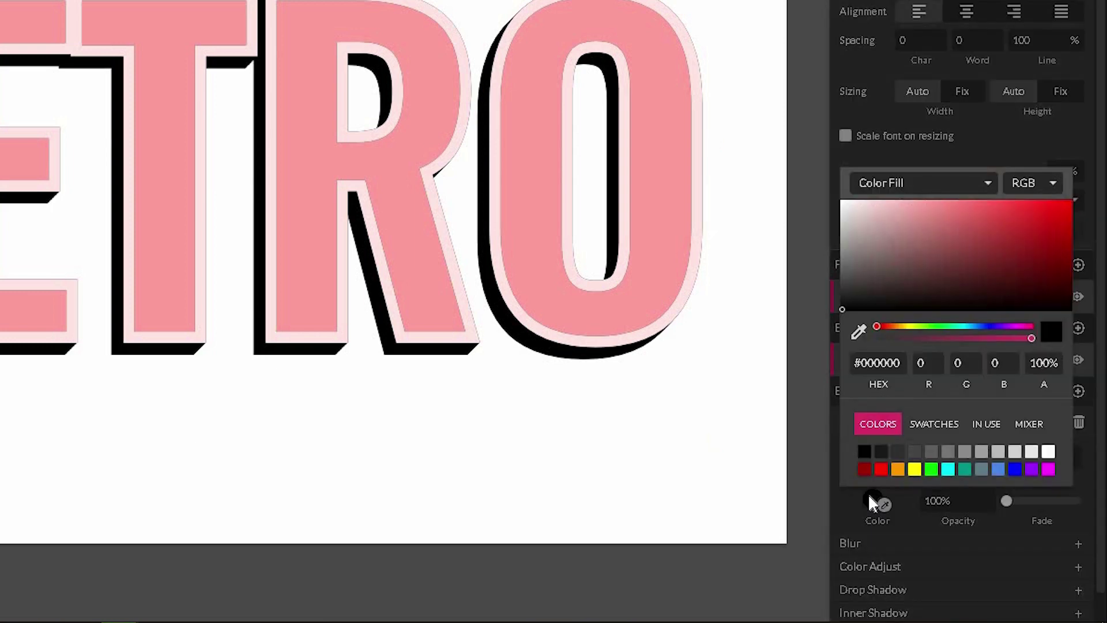
click(877, 363)
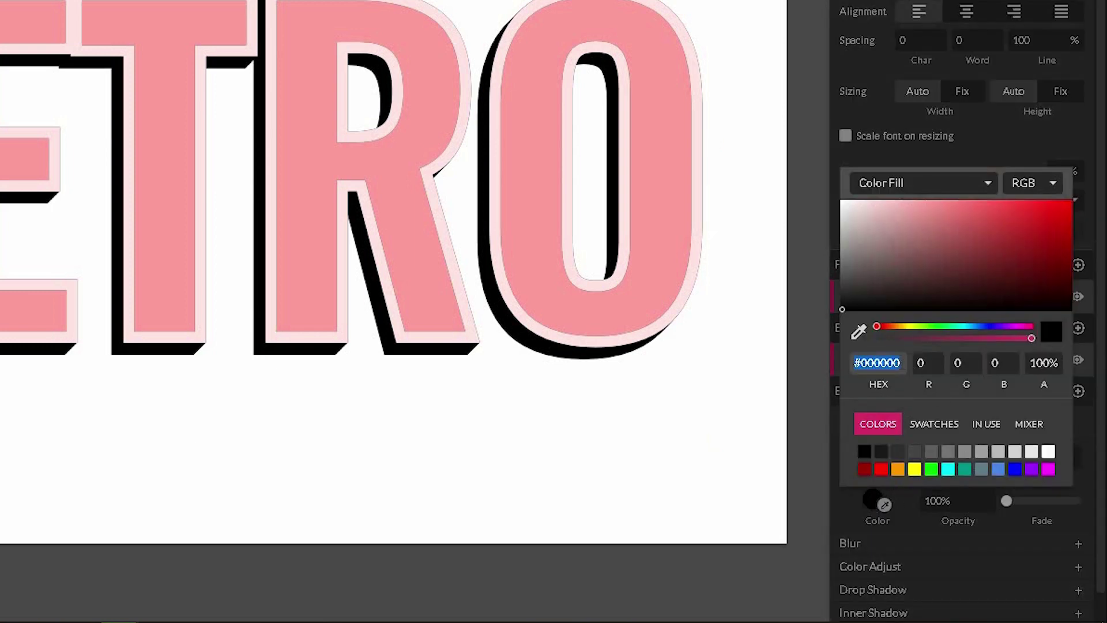
text(#)
text(ab3c3c)
key(Return)
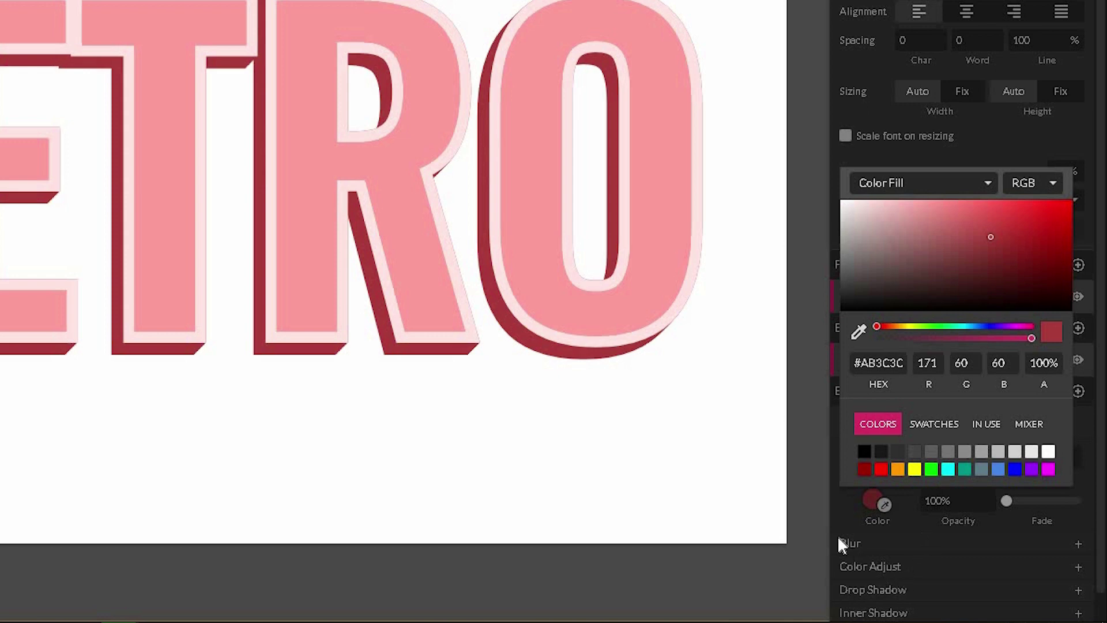
click(837, 514)
scroll(839, 507, down, 1)
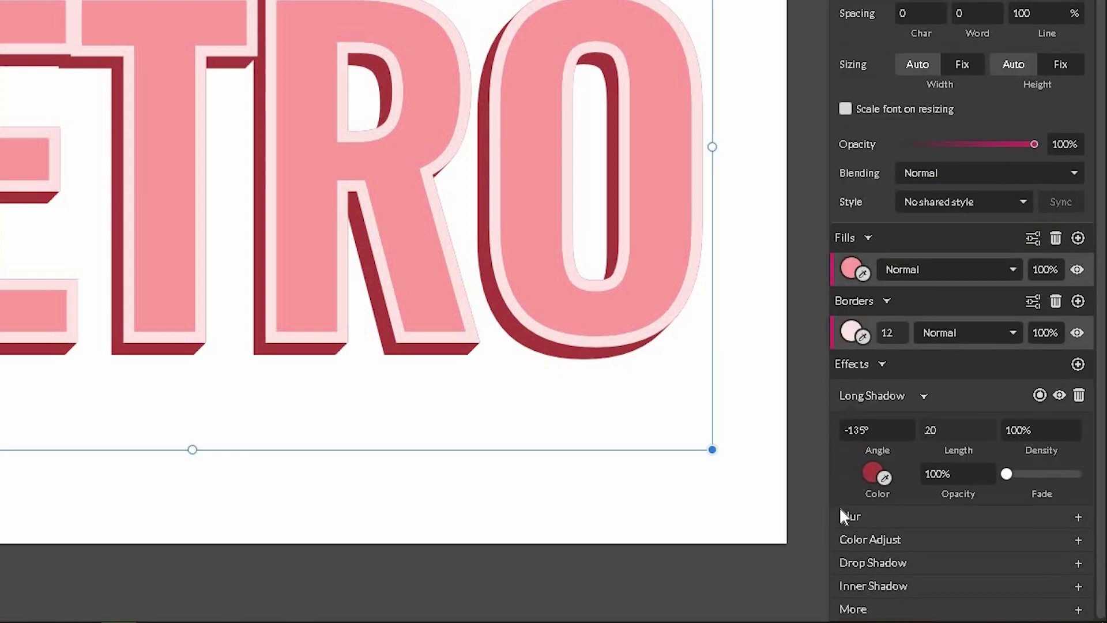
Step: Add a Drop Shadow effect to RETRO with blur 0
click(858, 611)
click(860, 614)
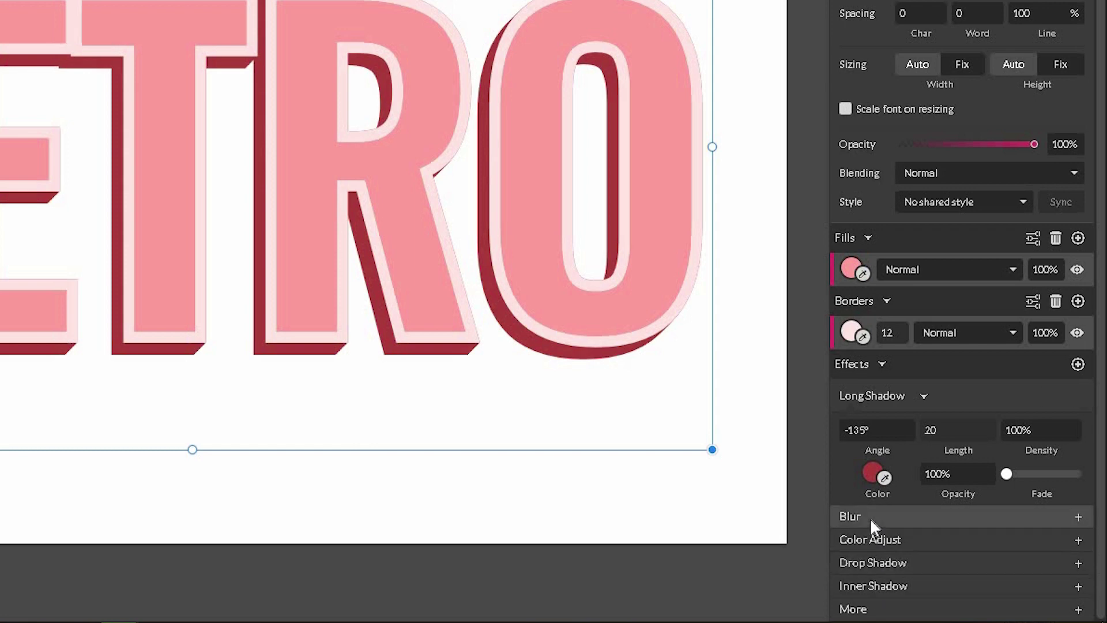
click(870, 569)
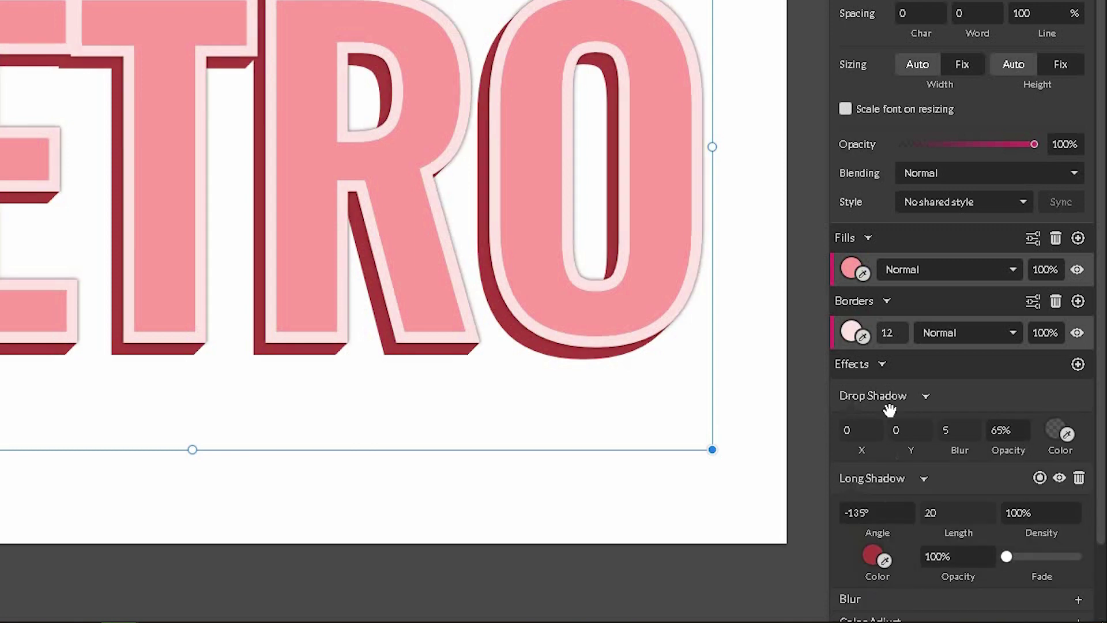
click(957, 430)
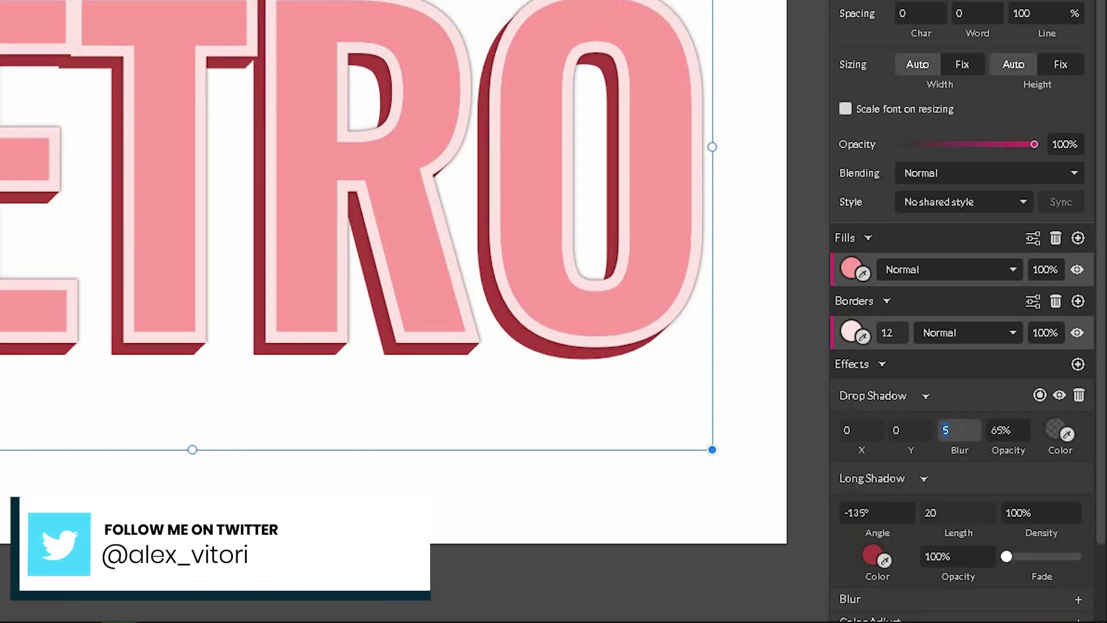
text(0)
click(897, 430)
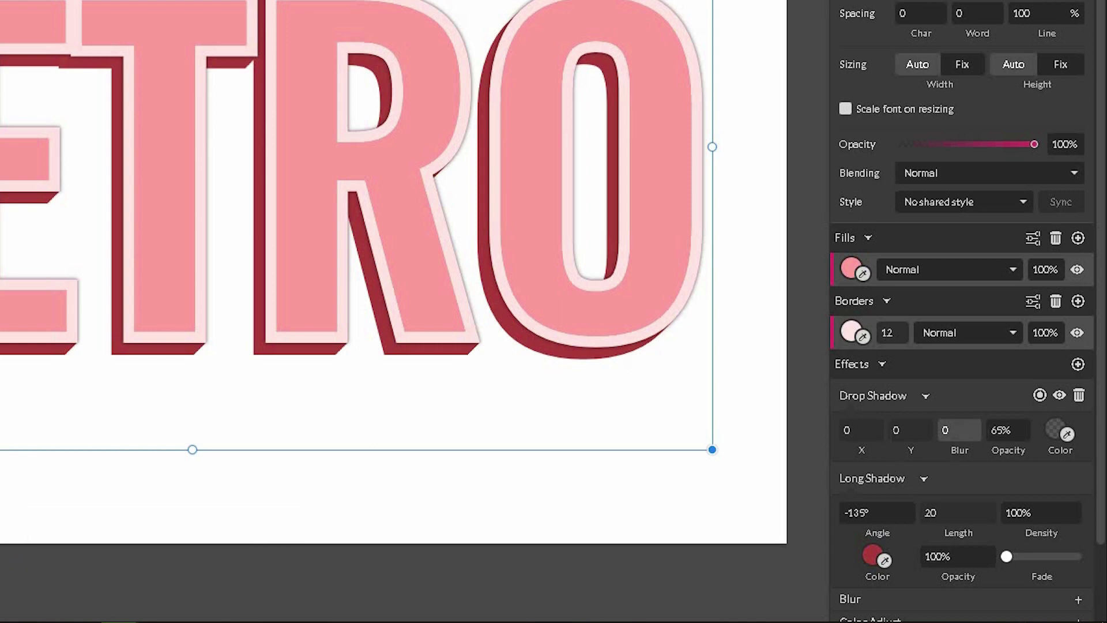
Step: Offset the drop shadow to X -26, Y 25 and lower its opacity to 40%
click(847, 430)
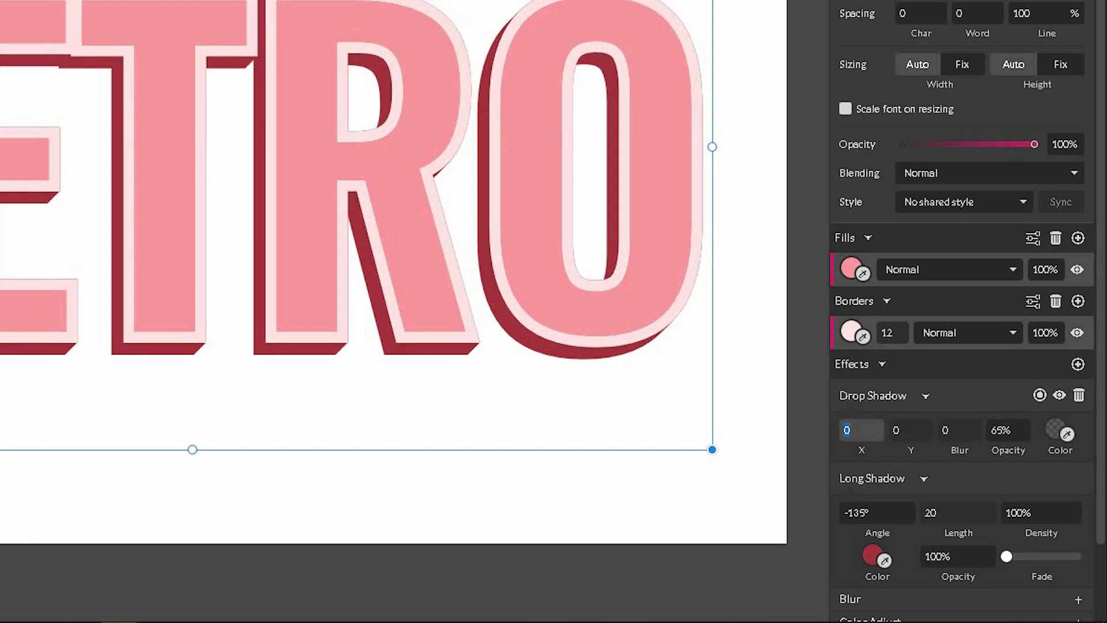
text(-26)
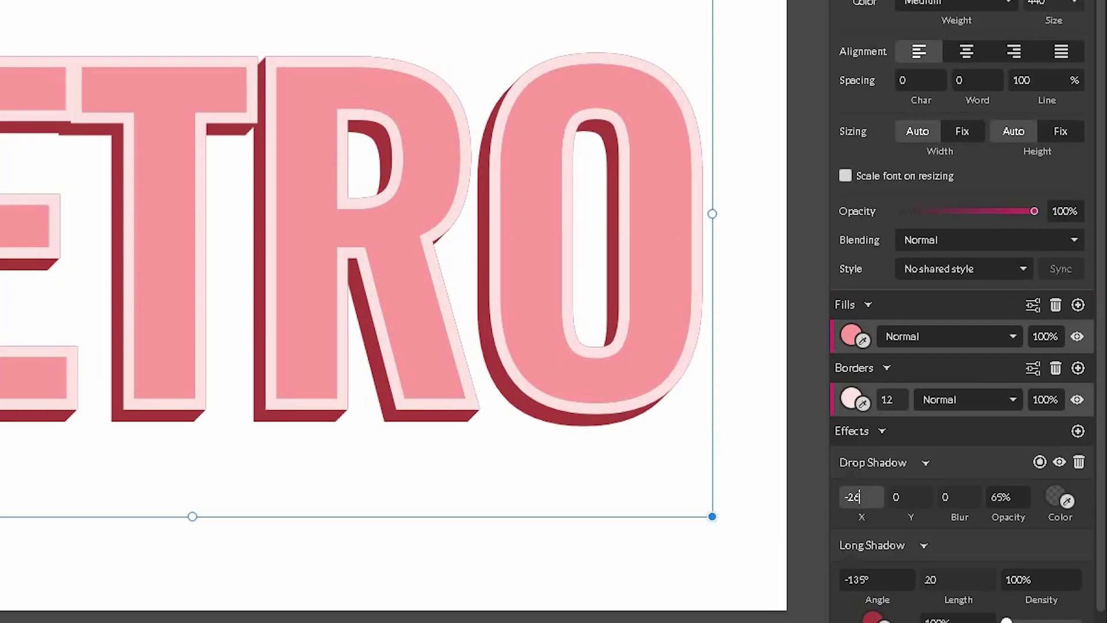
key(Return)
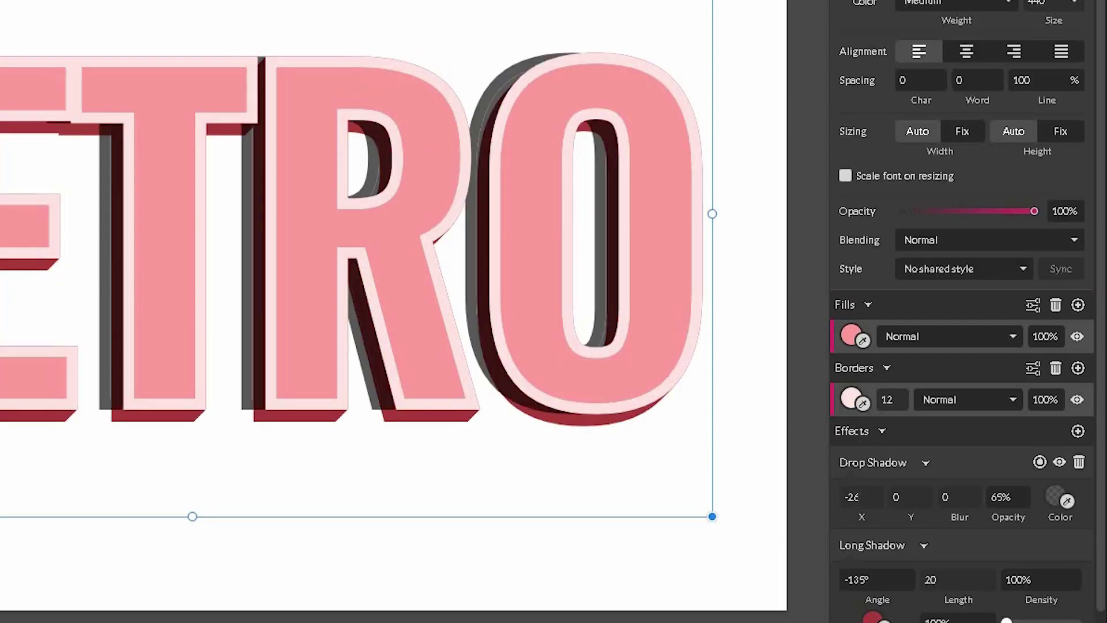
key(Tab)
key(BackSpace)
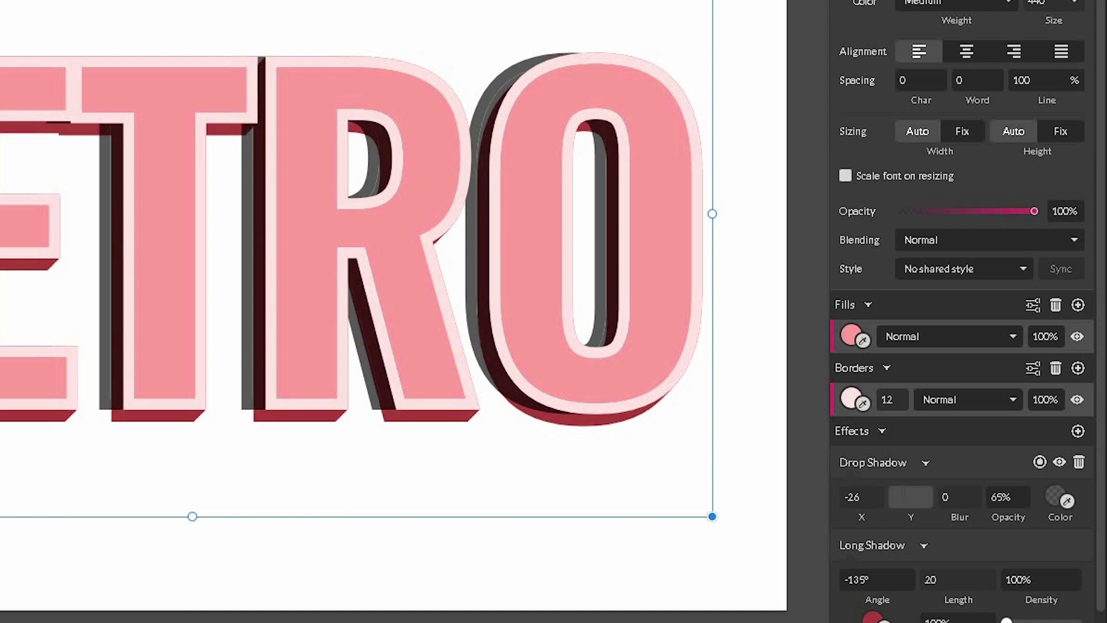
text(25)
key(Return)
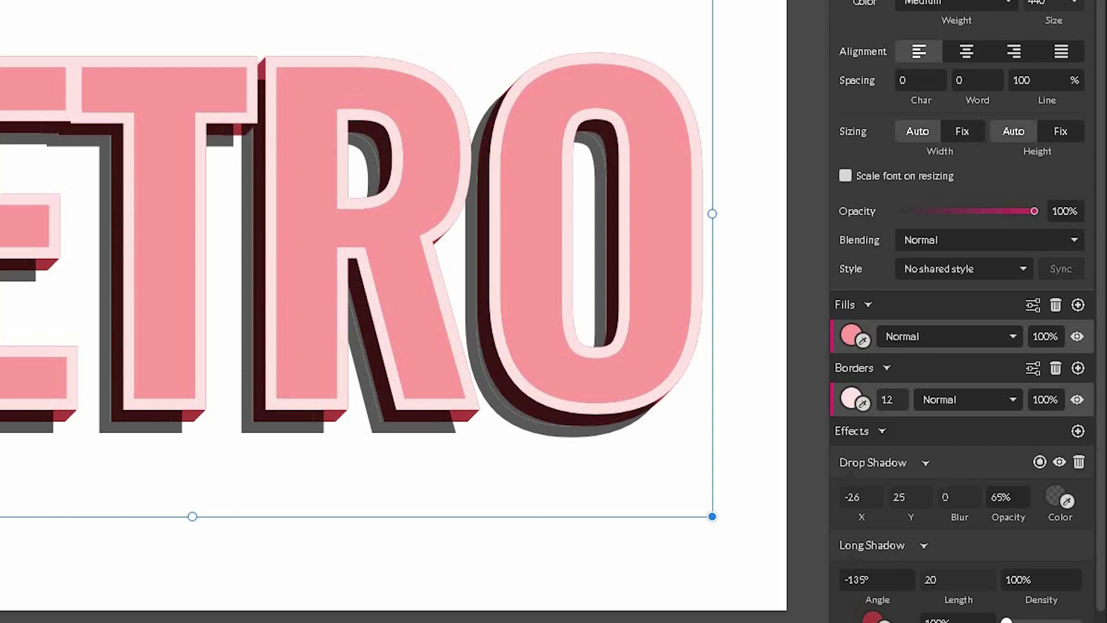
click(1001, 497)
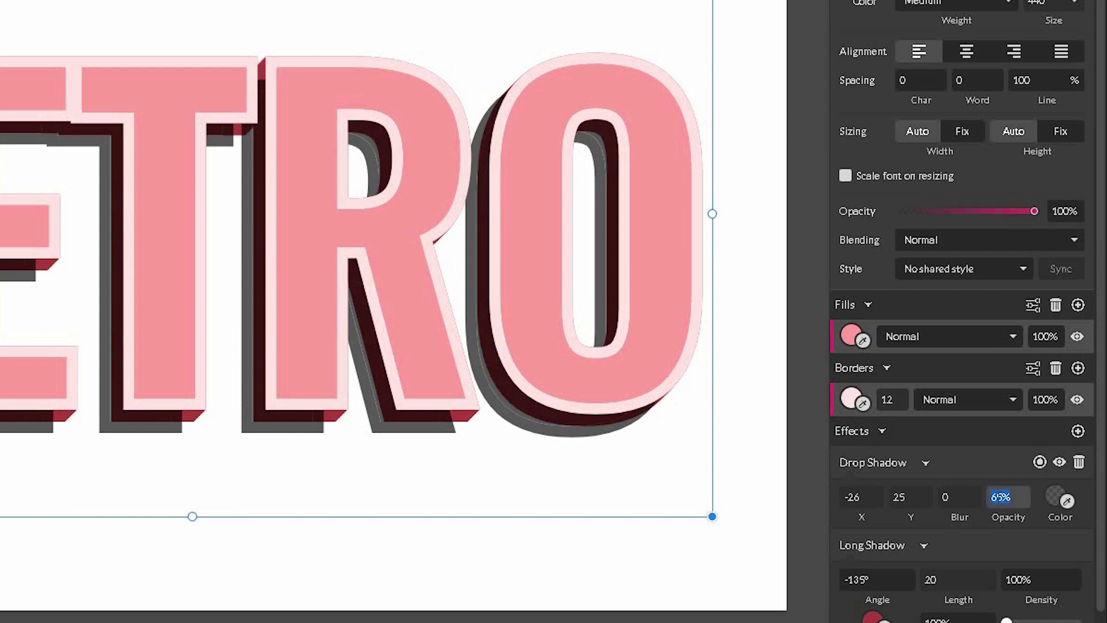
text(40)
key(Return)
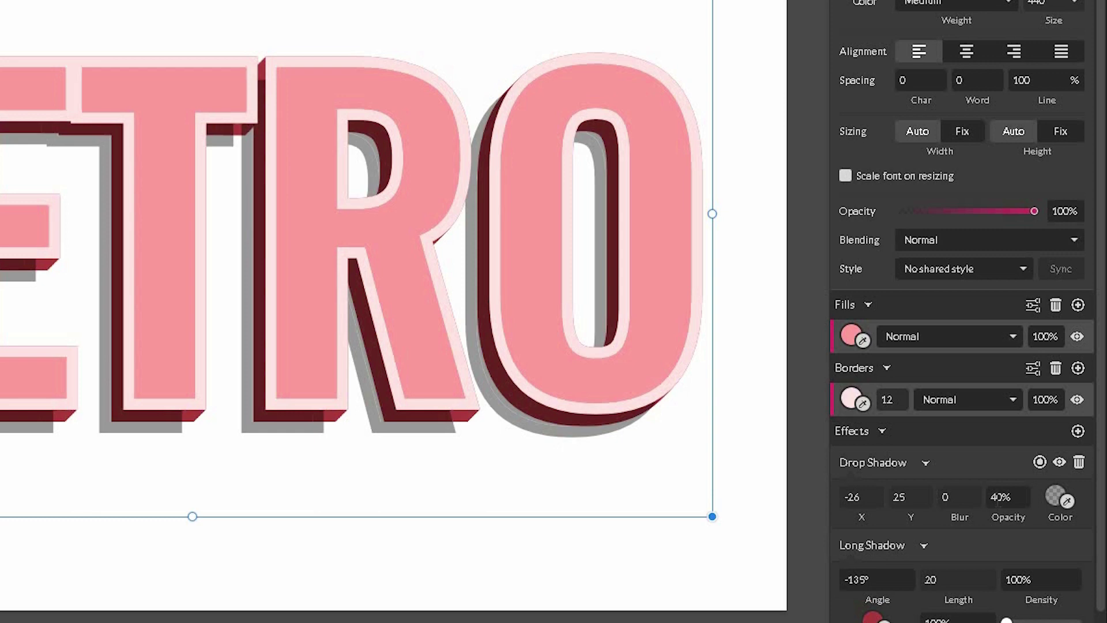
scroll(992, 552, down, 2)
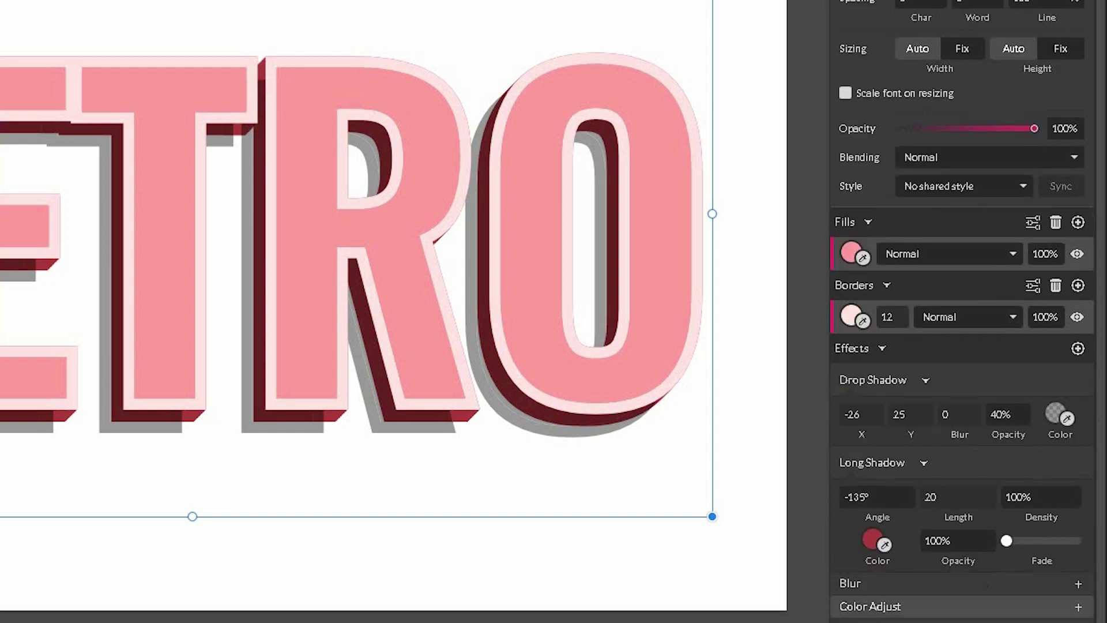
Step: Add a second Long Shadow to RETRO angled at -135°
click(1078, 349)
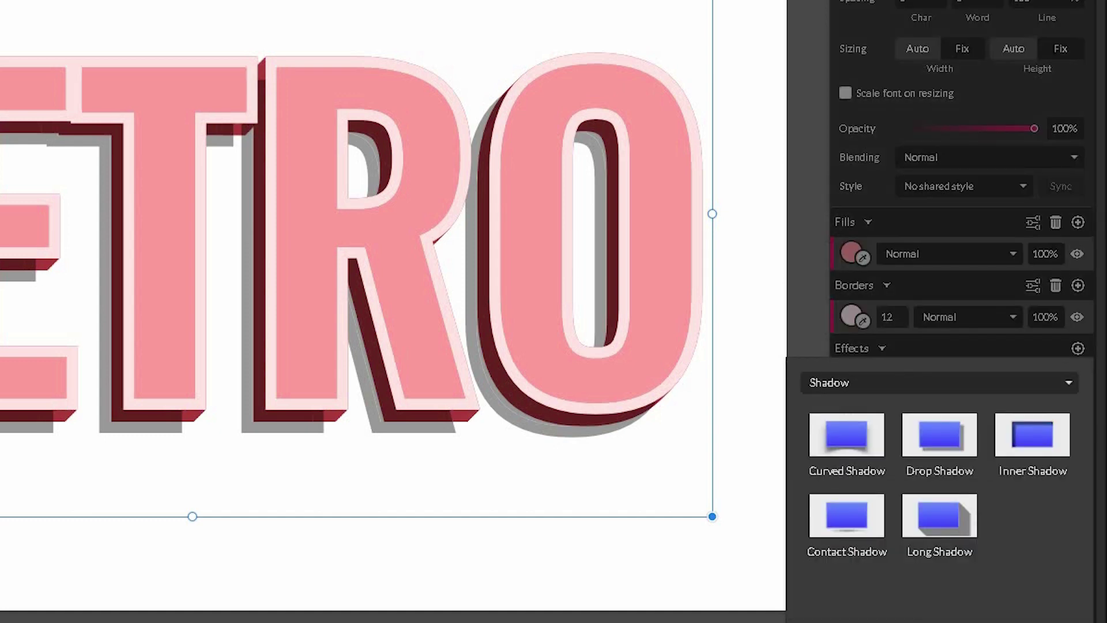
click(972, 513)
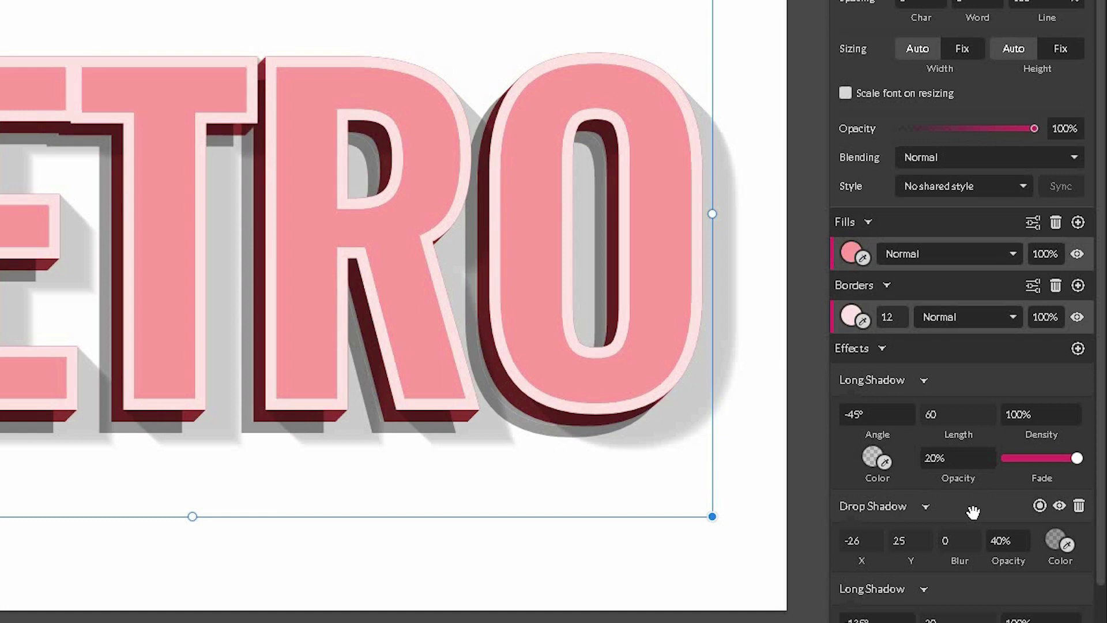
scroll(874, 548, down, 2)
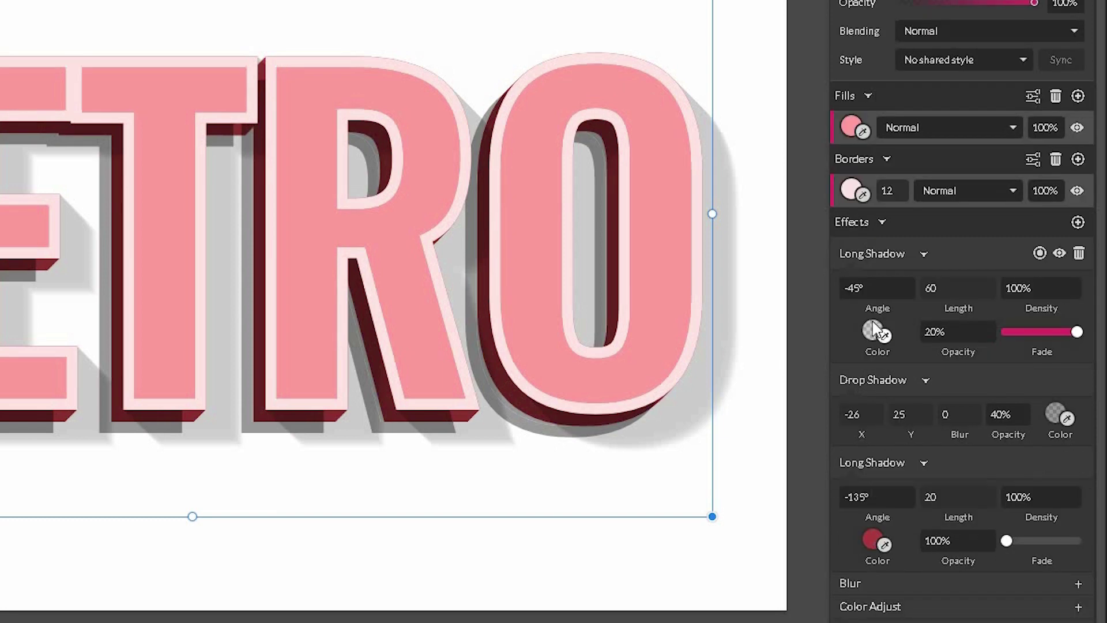
click(871, 288)
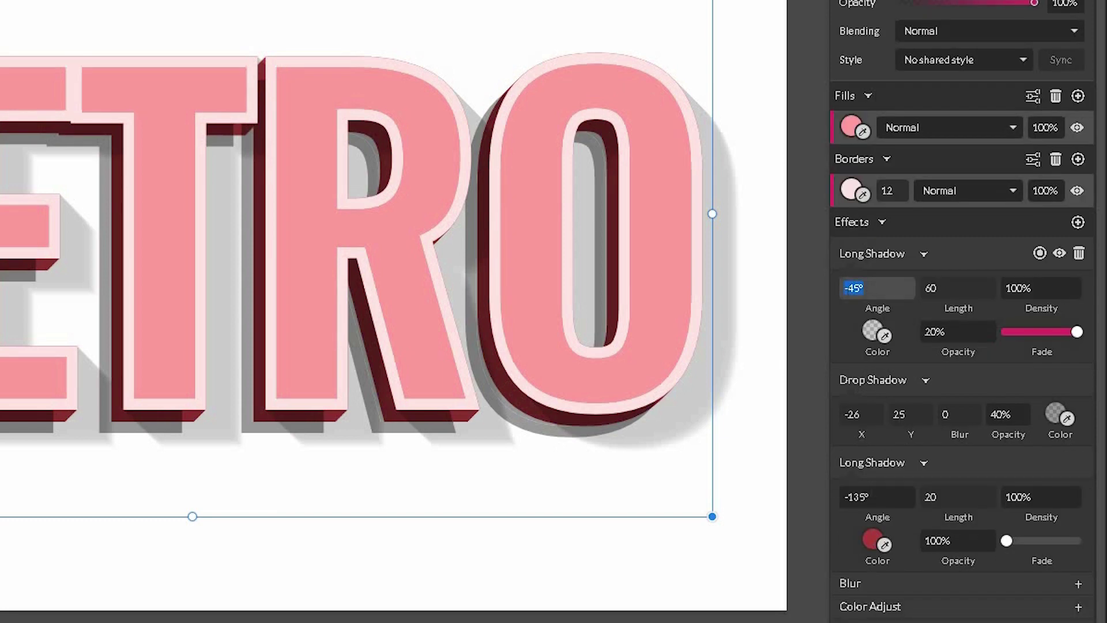
click(854, 288)
key(BackSpace)
key(BackSpace)
text(-13)
key(Return)
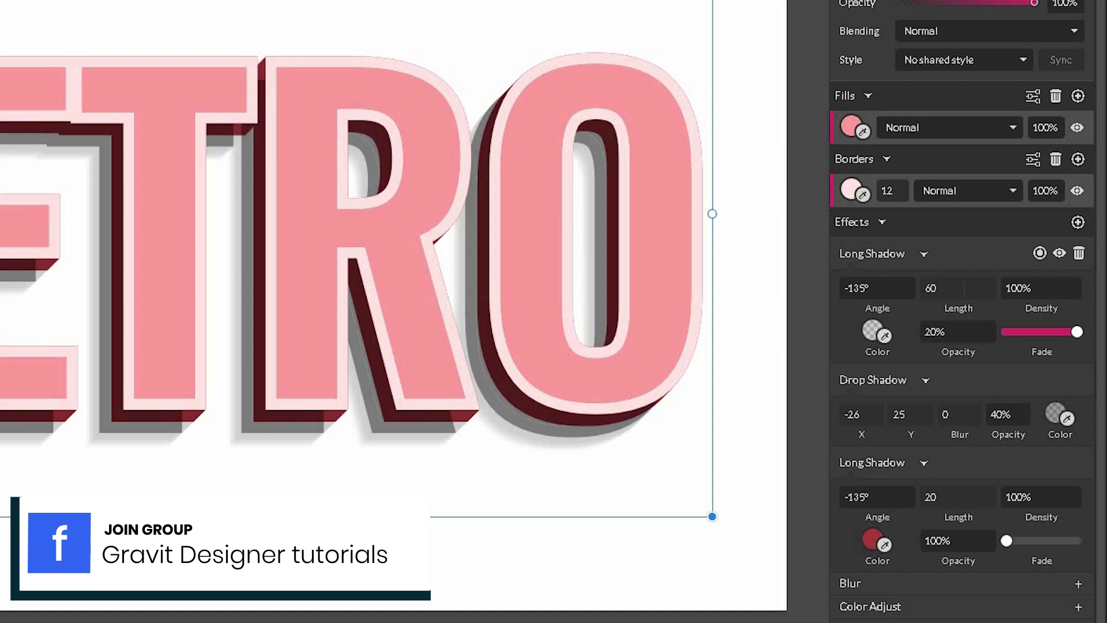
Step: Give the second long shadow length 18 and 100% opacity
click(958, 288)
text(1)
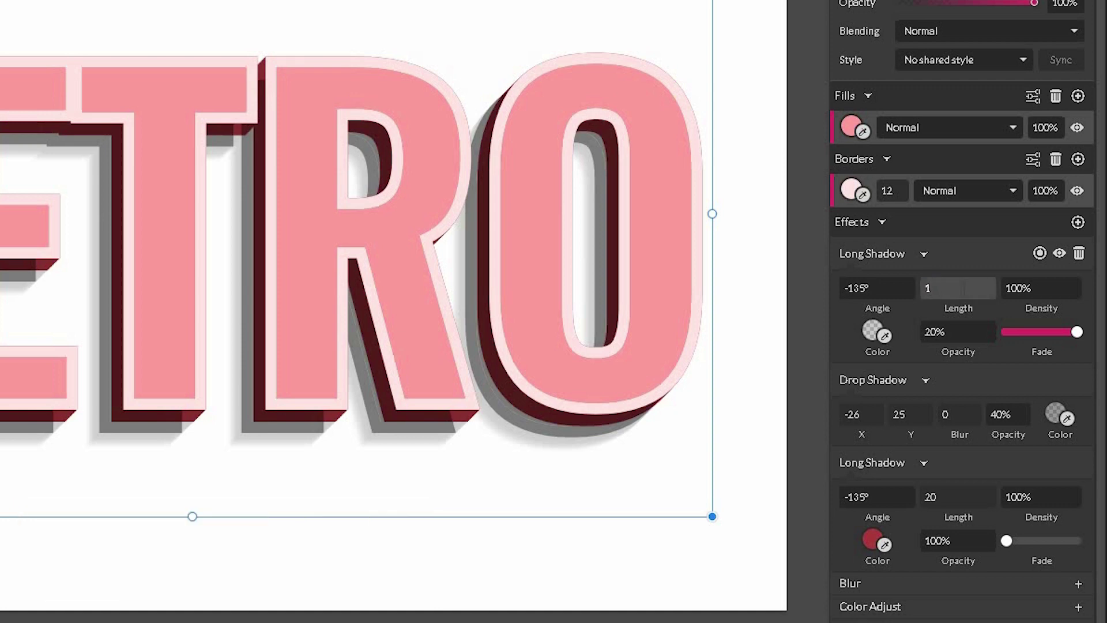
text(8)
key(Return)
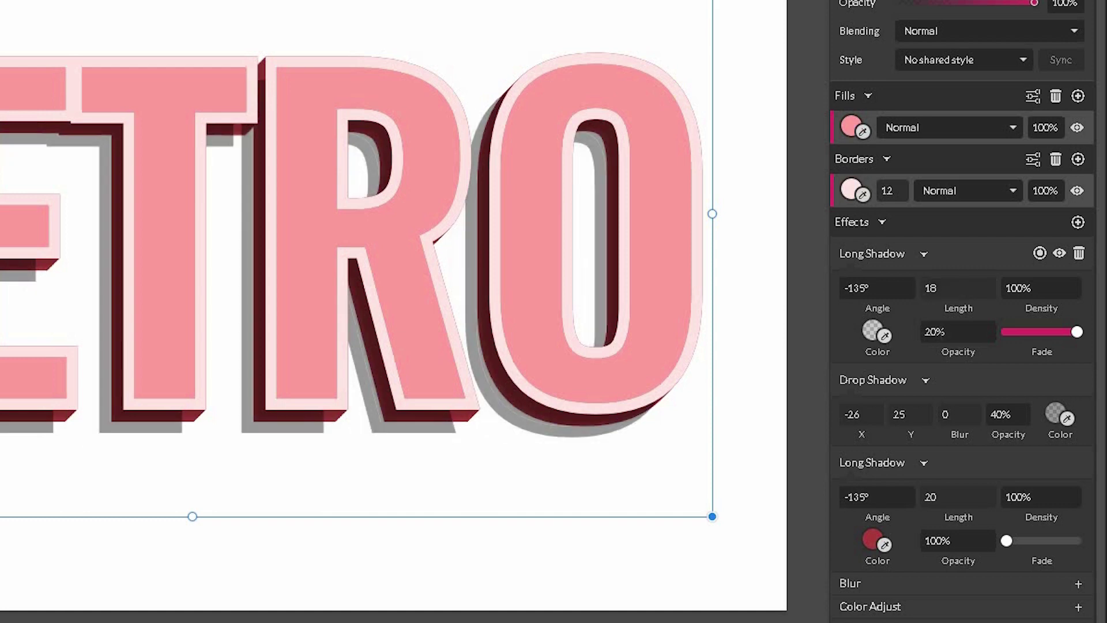
click(952, 332)
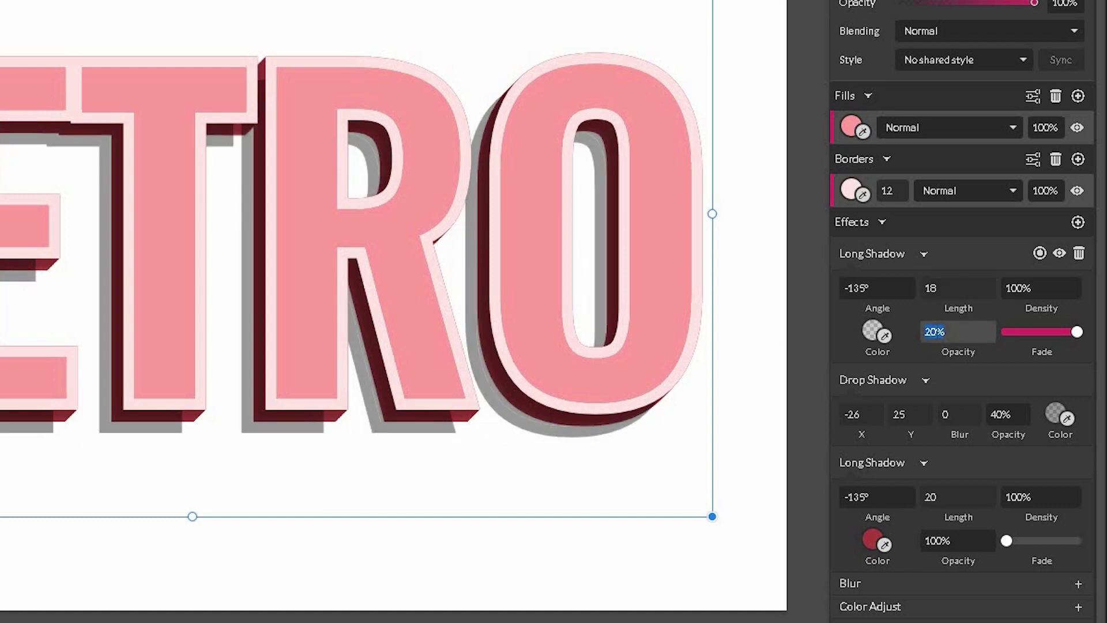
text(100)
key(Return)
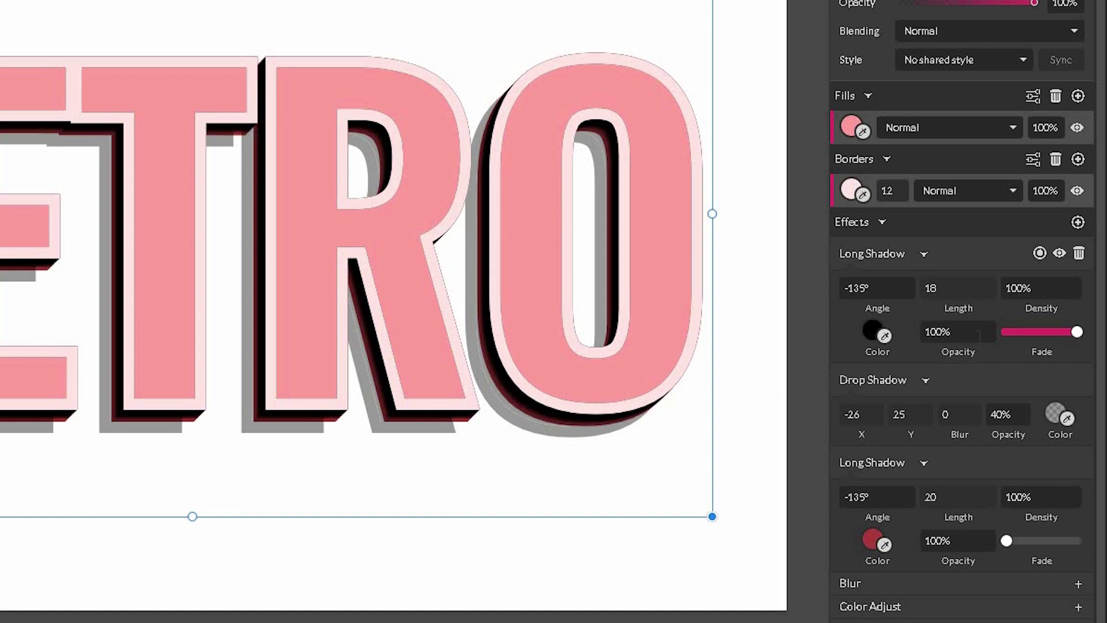
Step: Set the first long shadow's fade to 0 and its colour to #AB3C3C
click(1038, 336)
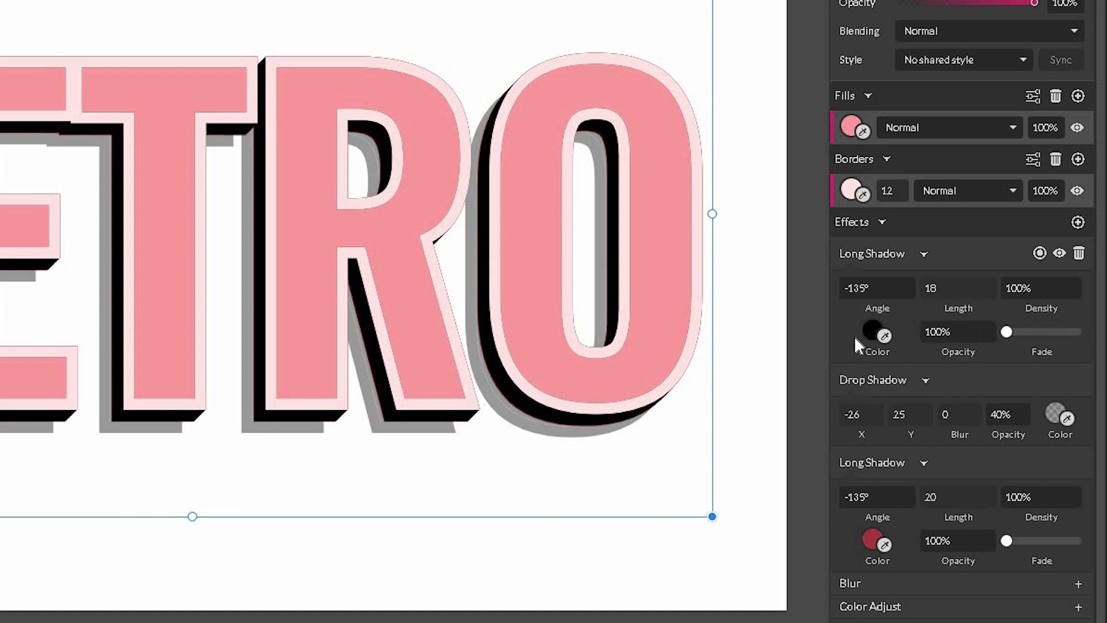
click(872, 329)
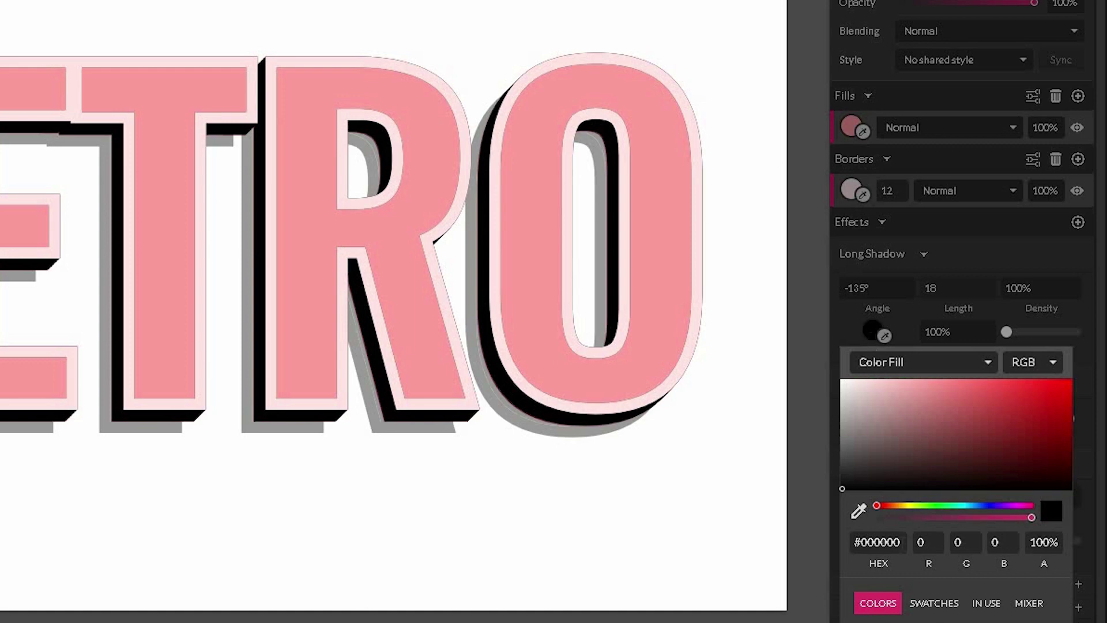
click(876, 542)
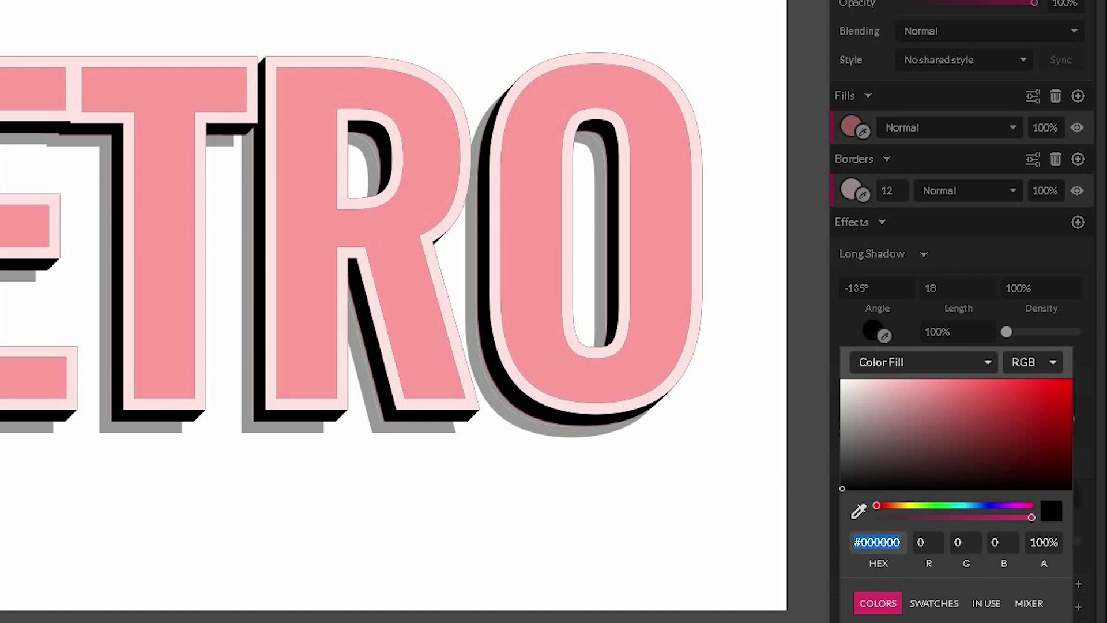
text(#ab3c3c)
key(Return)
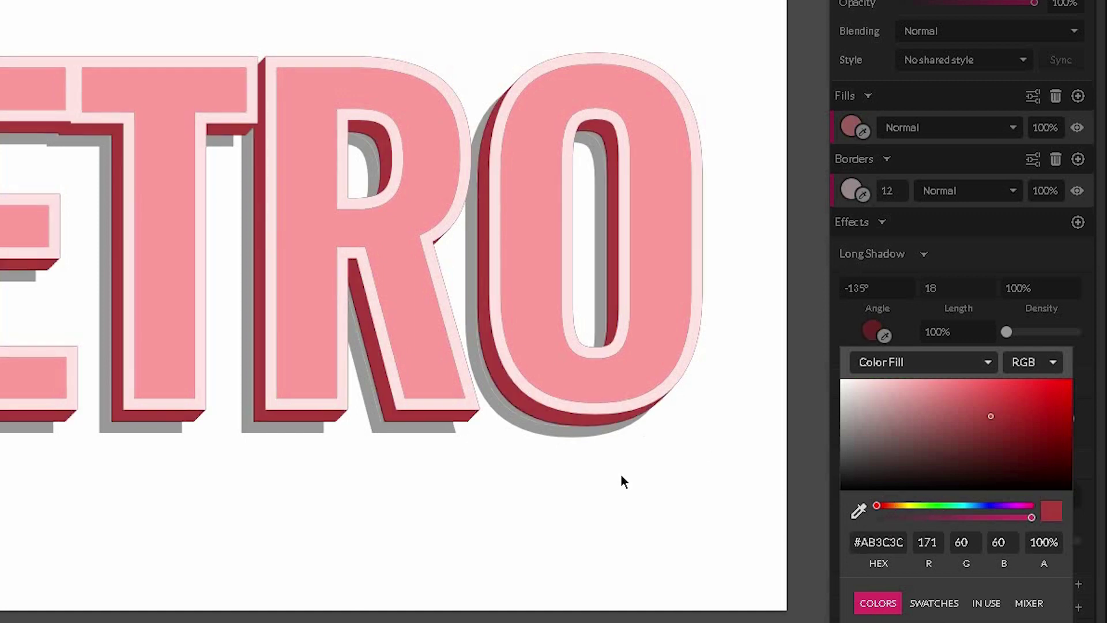
click(594, 398)
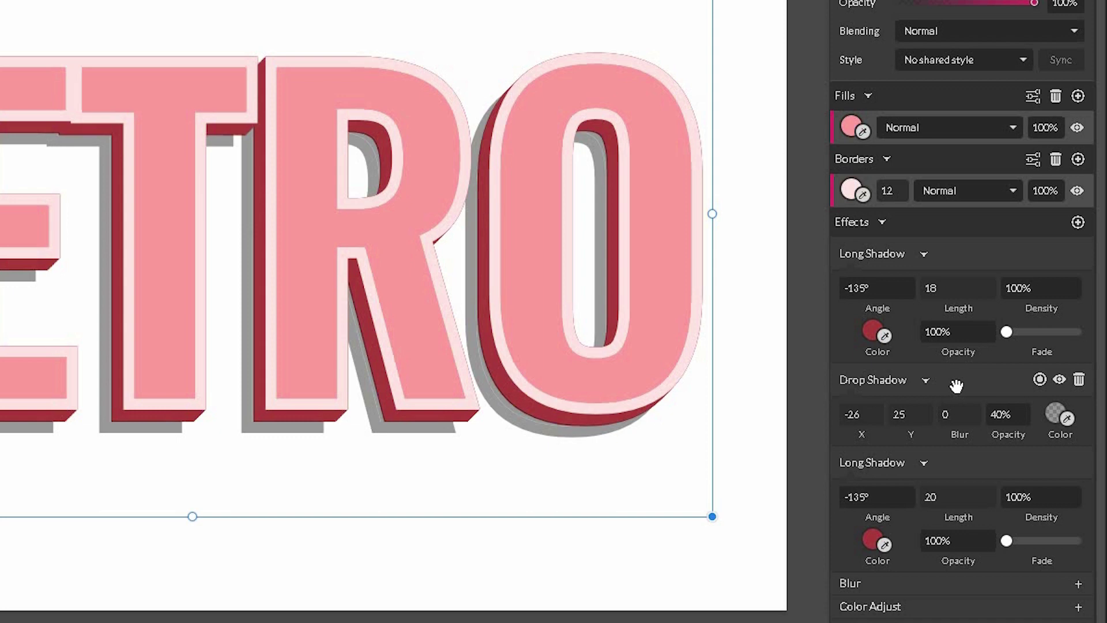
Step: Move the Drop Shadow below both long shadows in the Effects stack
drag(957, 386, 958, 510)
drag(951, 454, 950, 421)
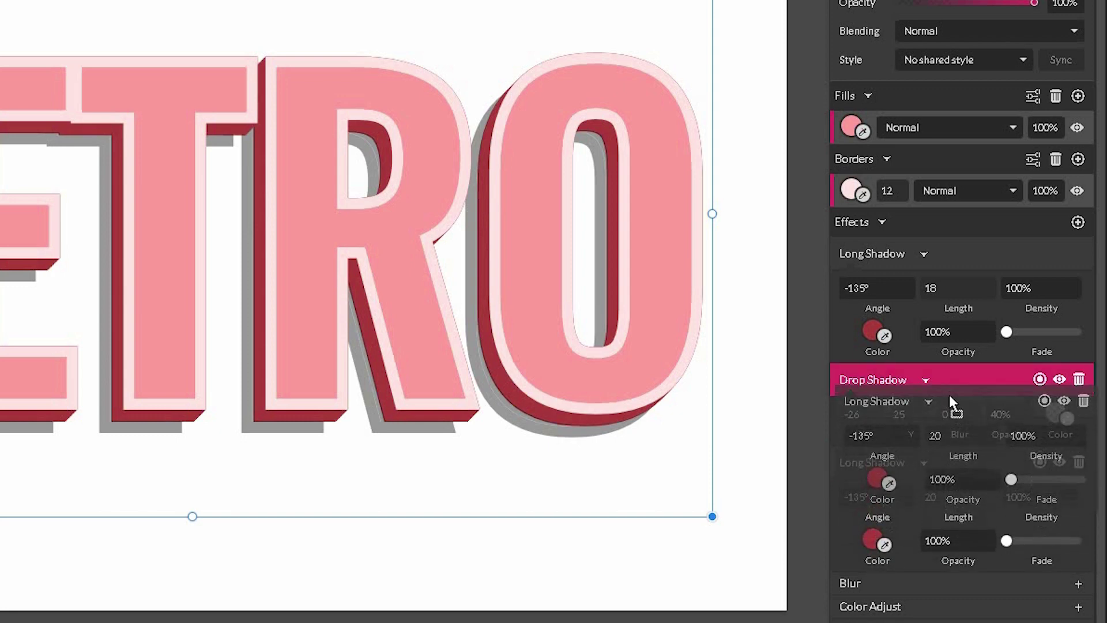
drag(950, 395, 947, 394)
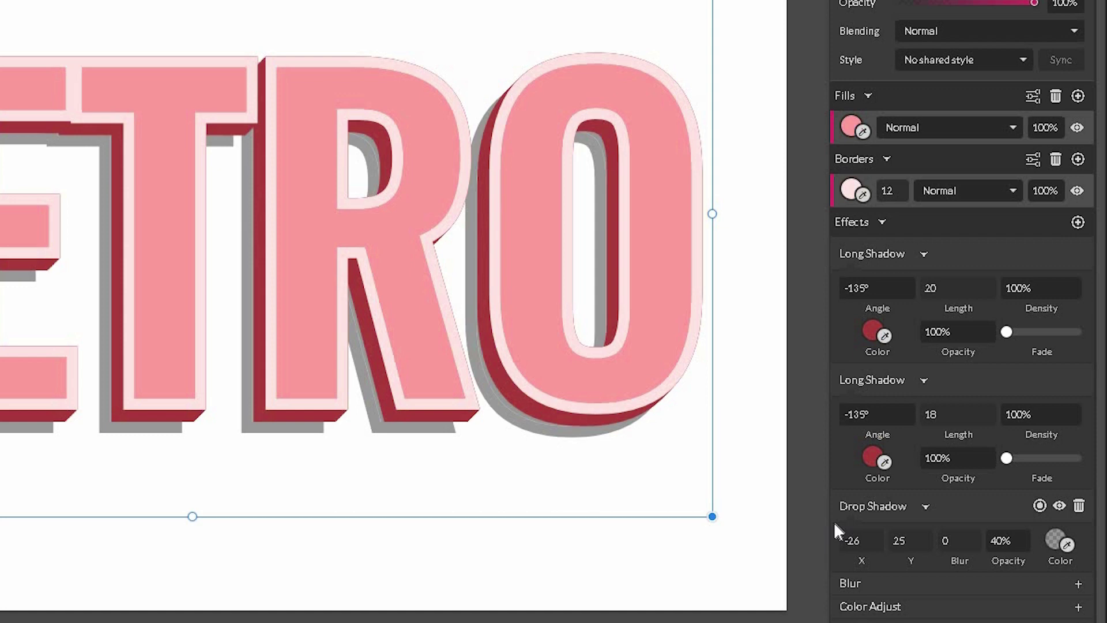
drag(959, 380, 959, 260)
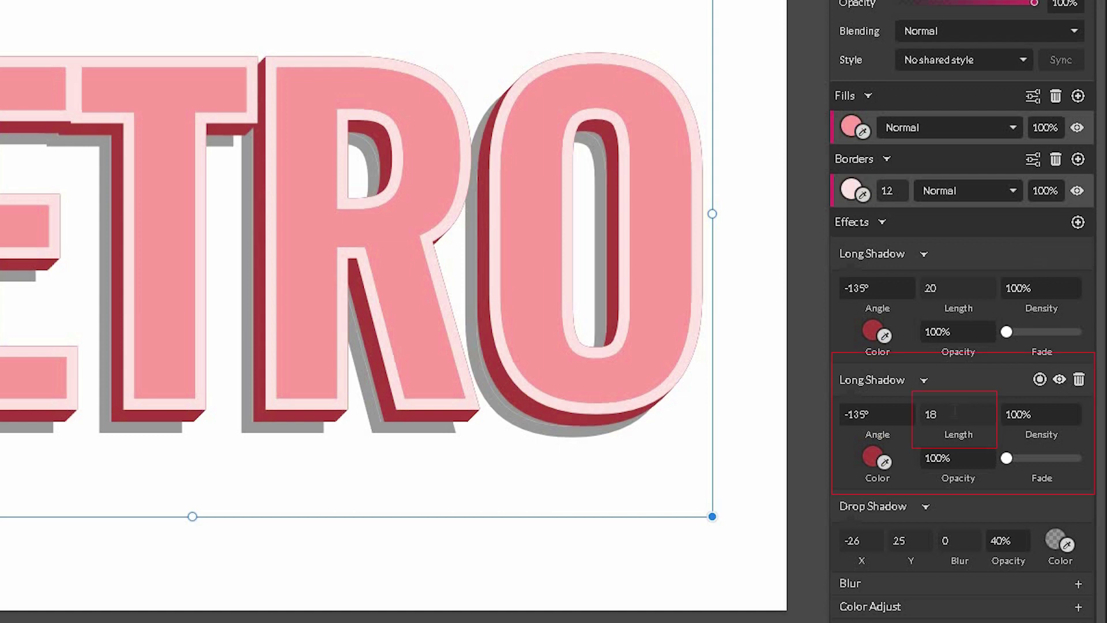
Step: Set the 18-length long shadow to apply to the Border
click(1041, 379)
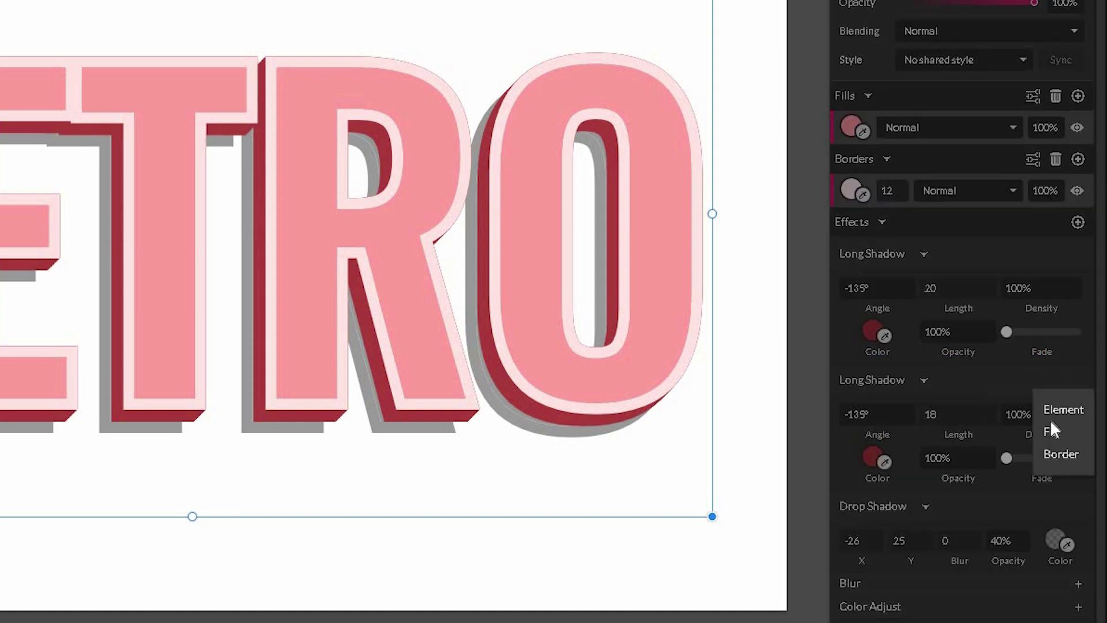
click(1058, 454)
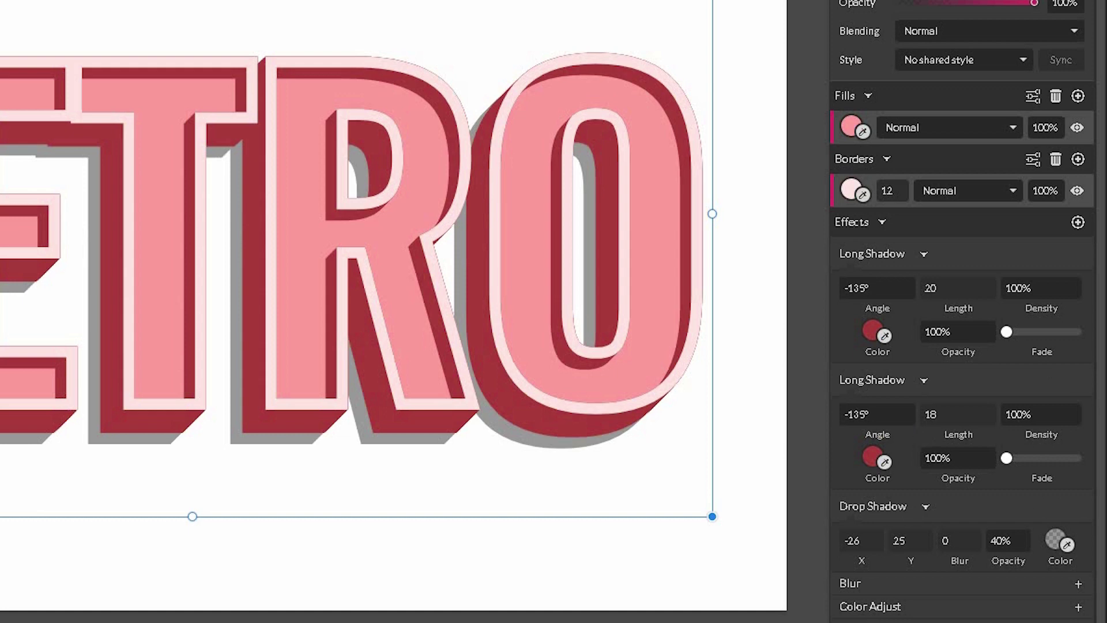
Step: Add an Adjust > Noise effect to the RETRO text with amount 0.2
click(837, 380)
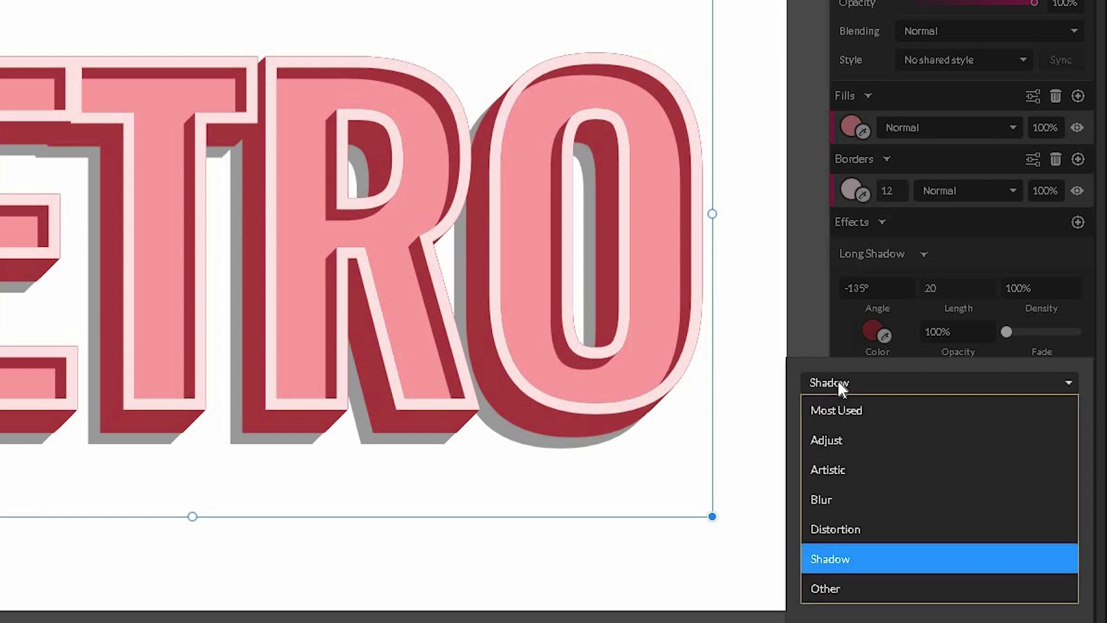
click(848, 443)
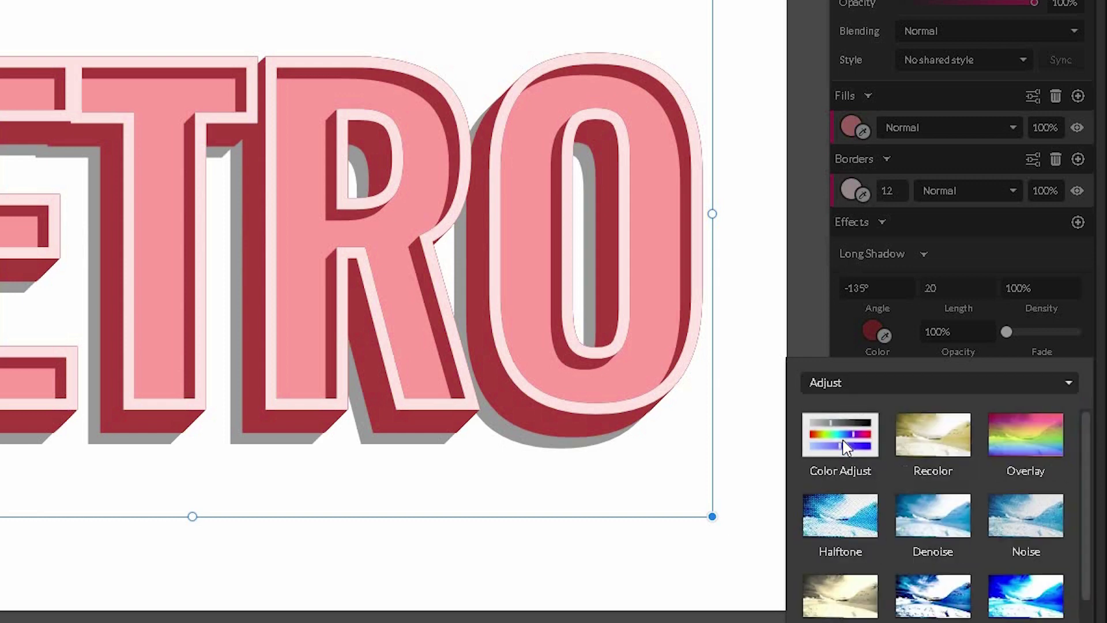
click(1020, 520)
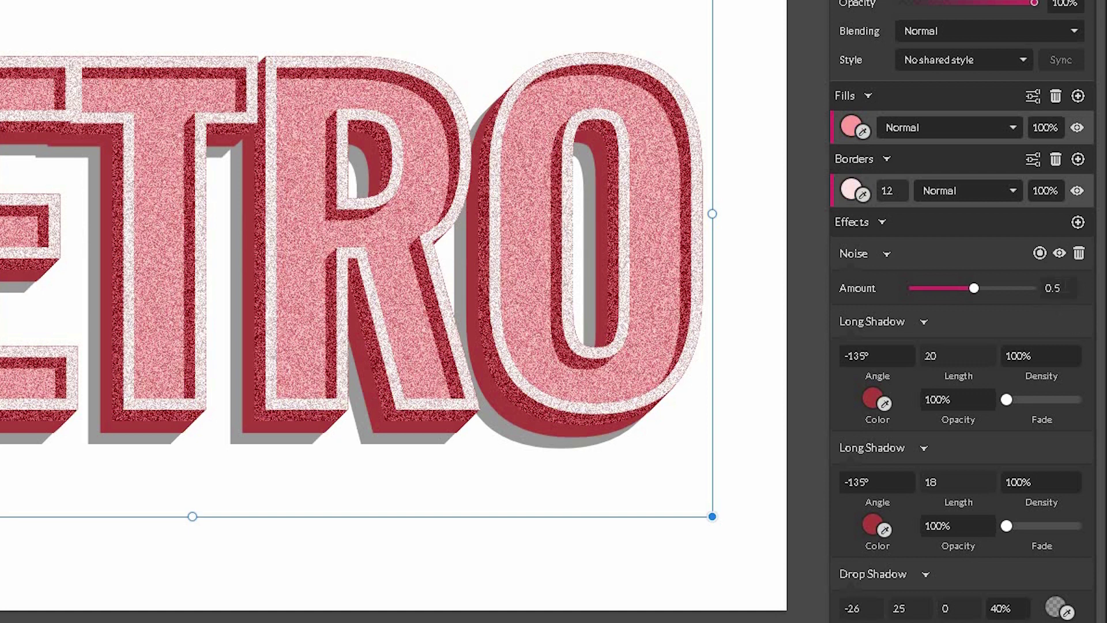
click(1061, 288)
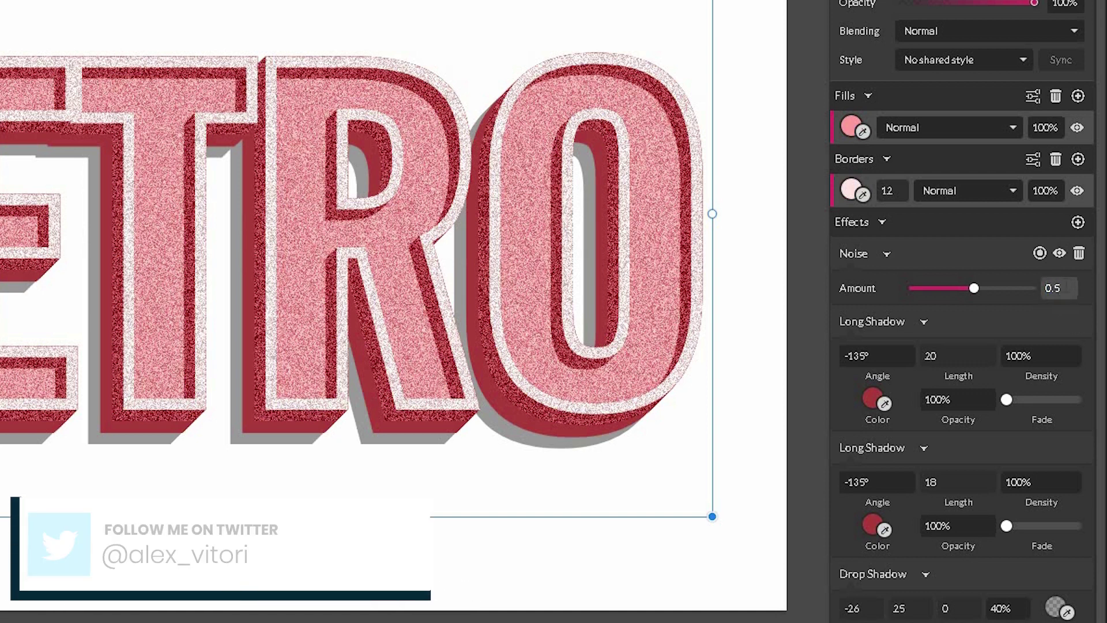
key(BackSpace)
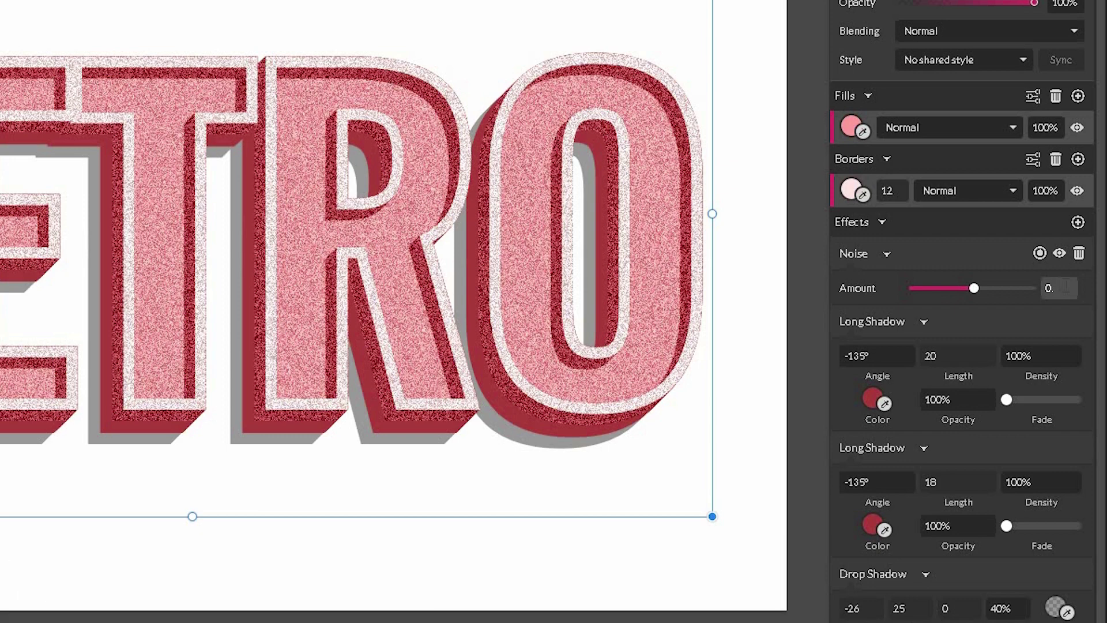
text(2)
key(Return)
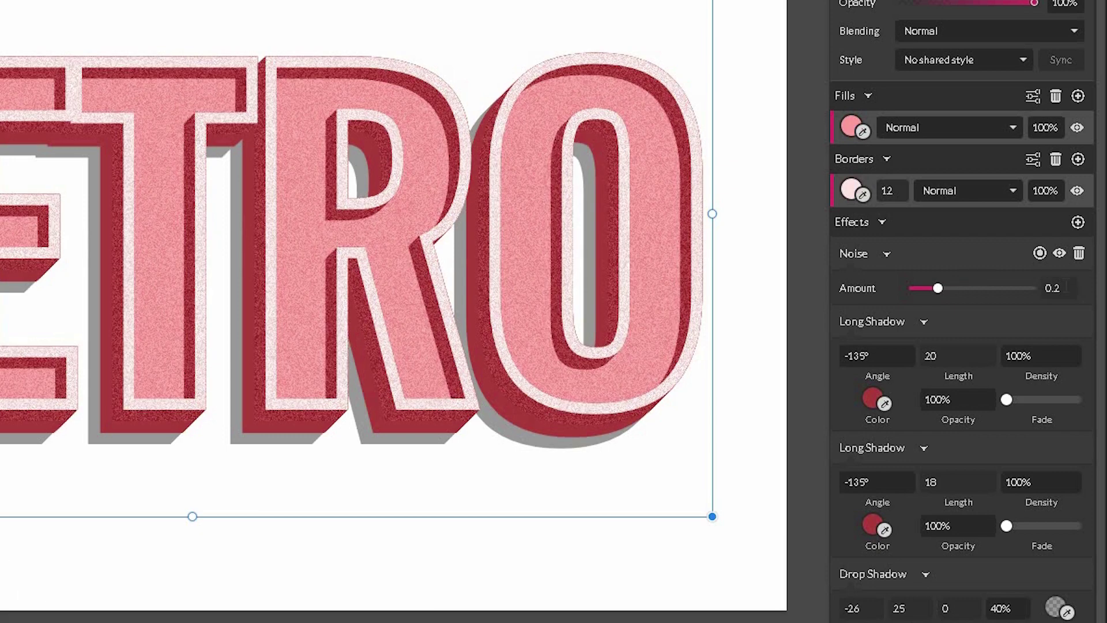
Step: Apply the noise to the fill only, so the border stays clean
click(1041, 257)
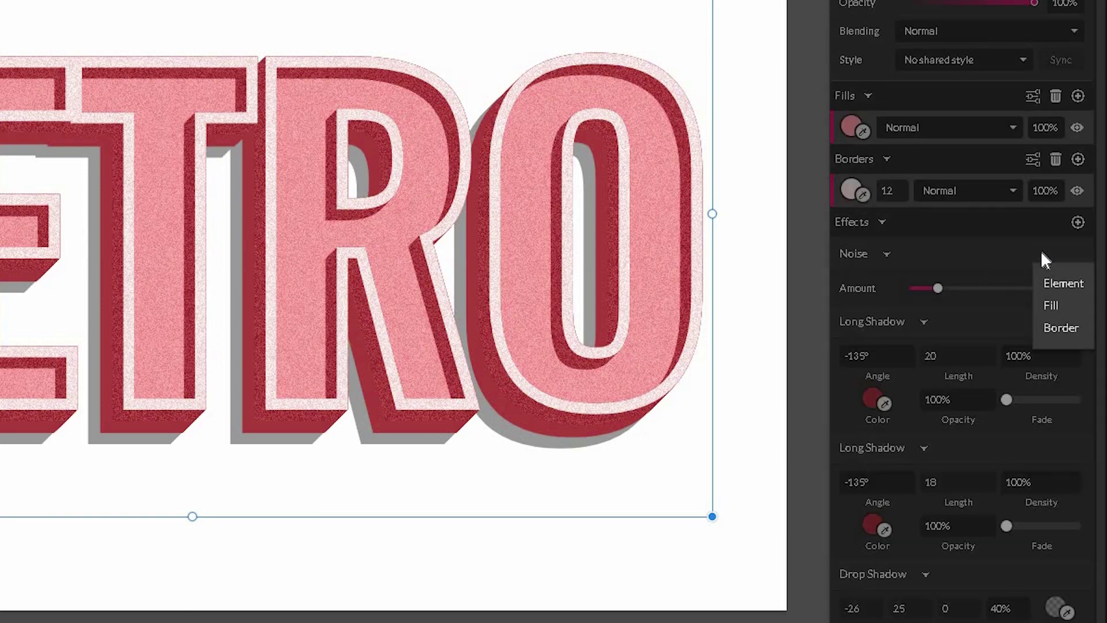
click(1054, 306)
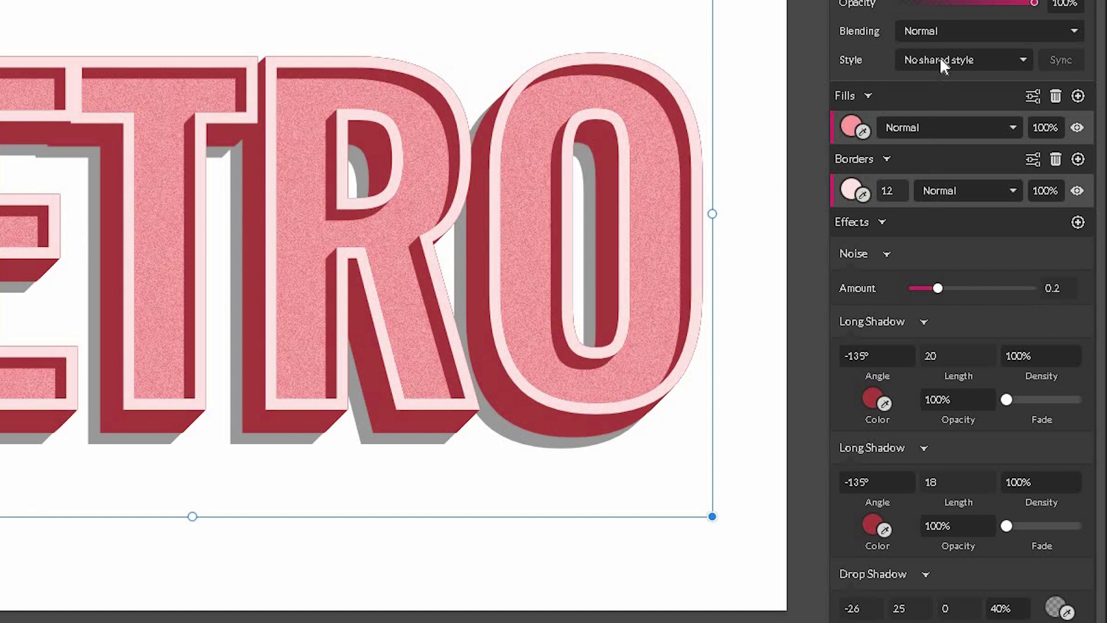
scroll(938, 62, up, 4)
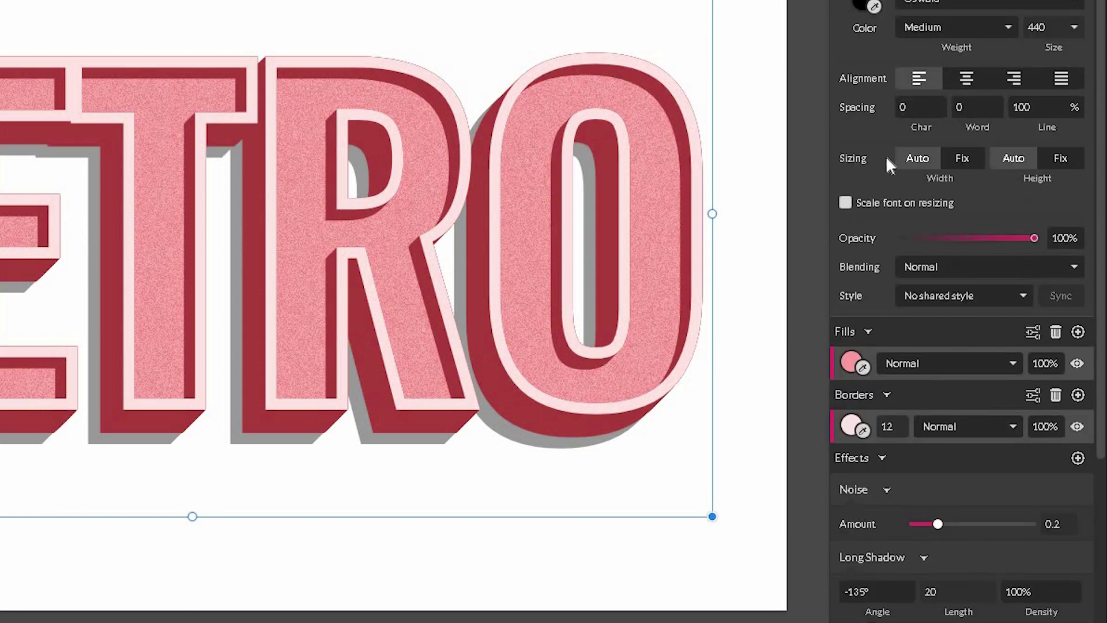
click(932, 292)
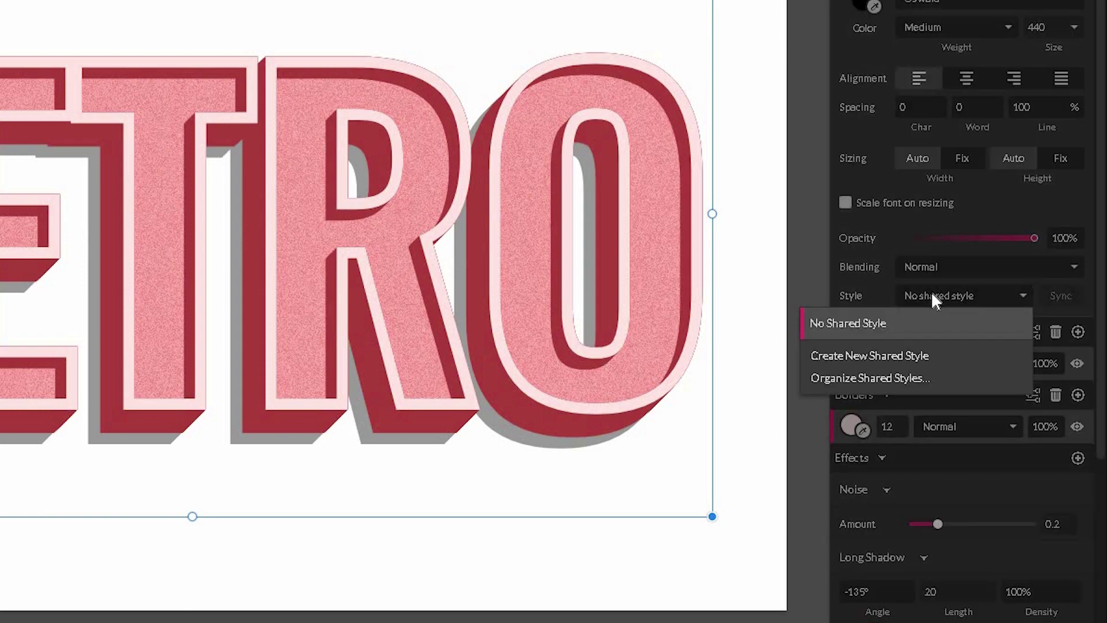
Step: Create a new shared style named 'retro' from the RETRO text's look
click(905, 357)
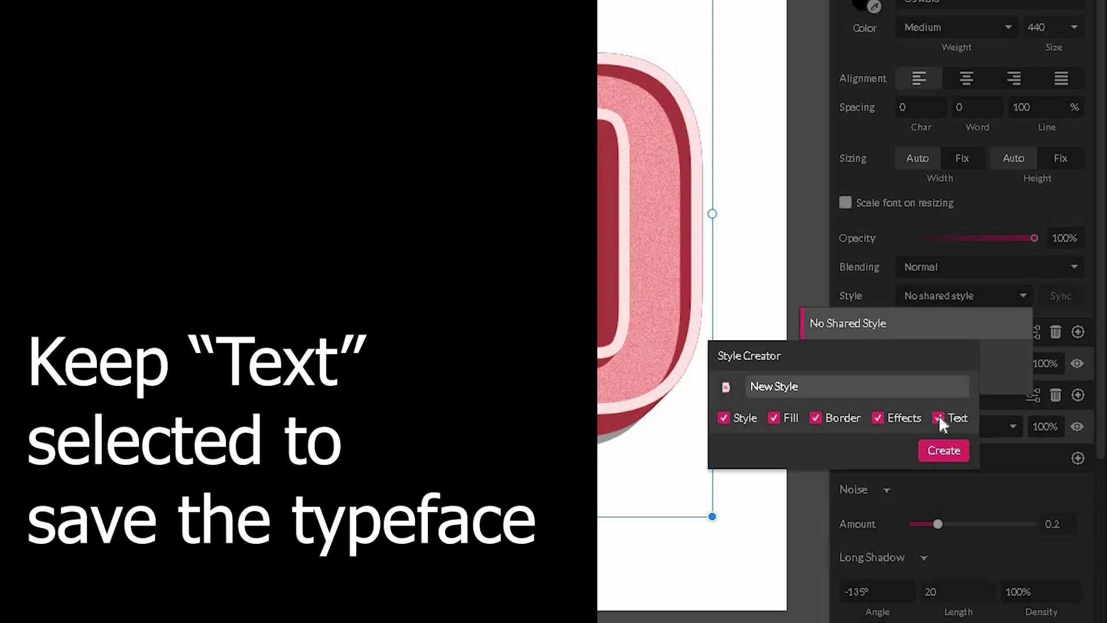
triple_click(743, 385)
key(BackSpace)
text(retro)
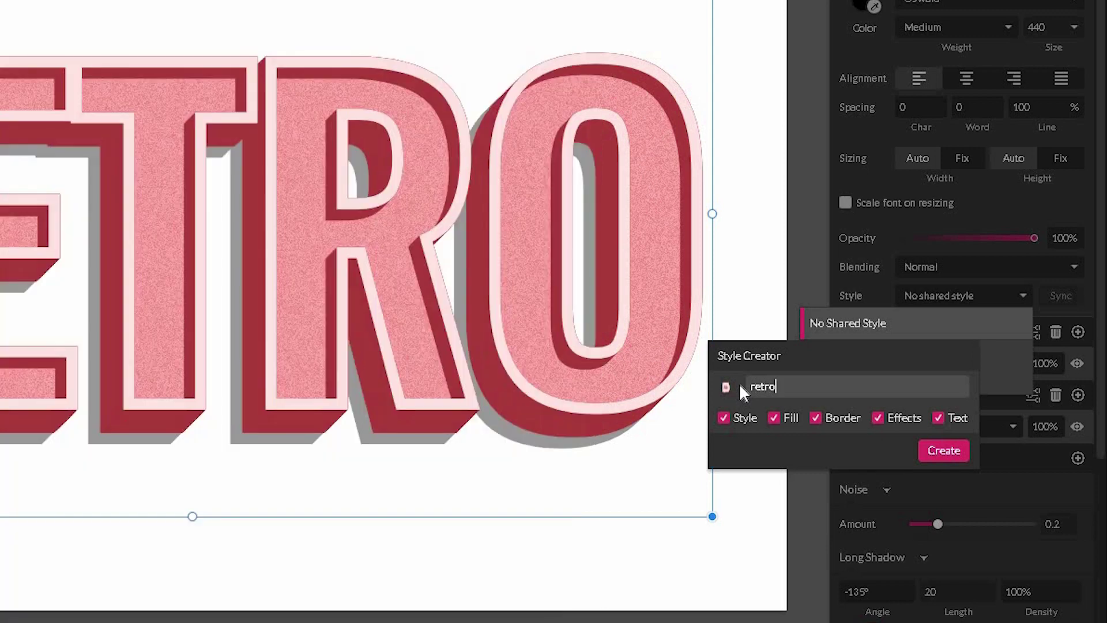
click(928, 450)
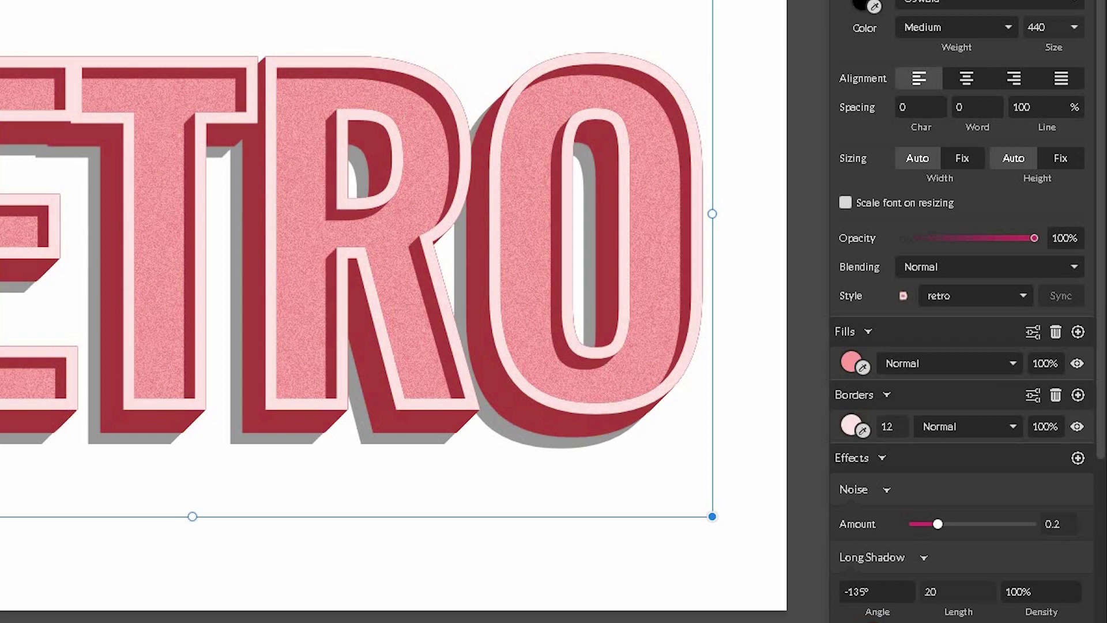
scroll(394, 311, up, 6)
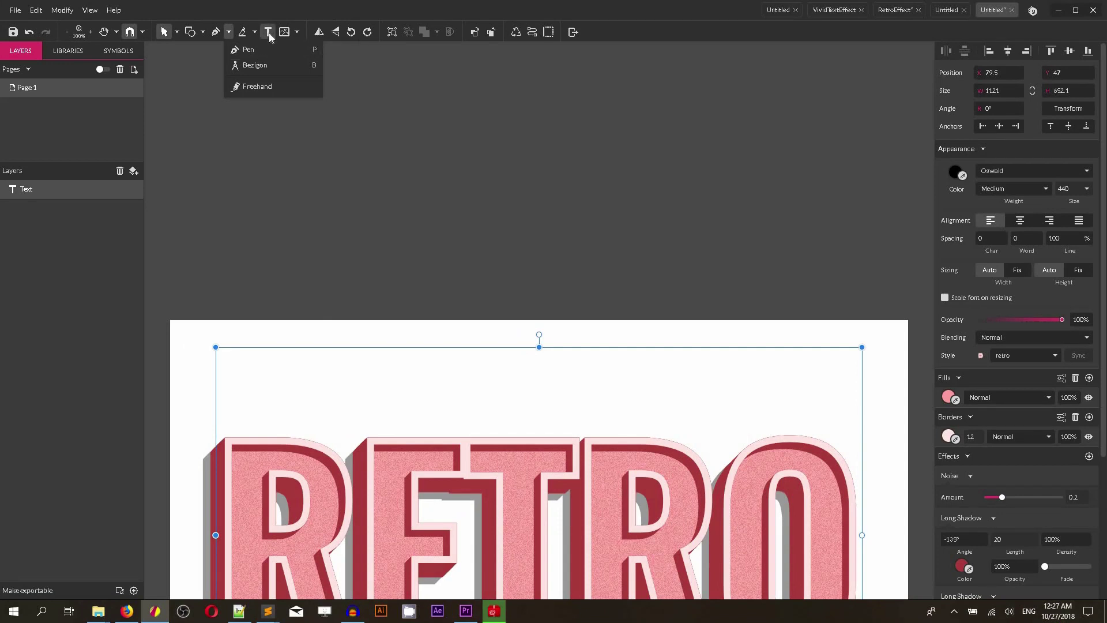
Step: Add a sample 'Your text' layer and move it up and left on the page
click(178, 33)
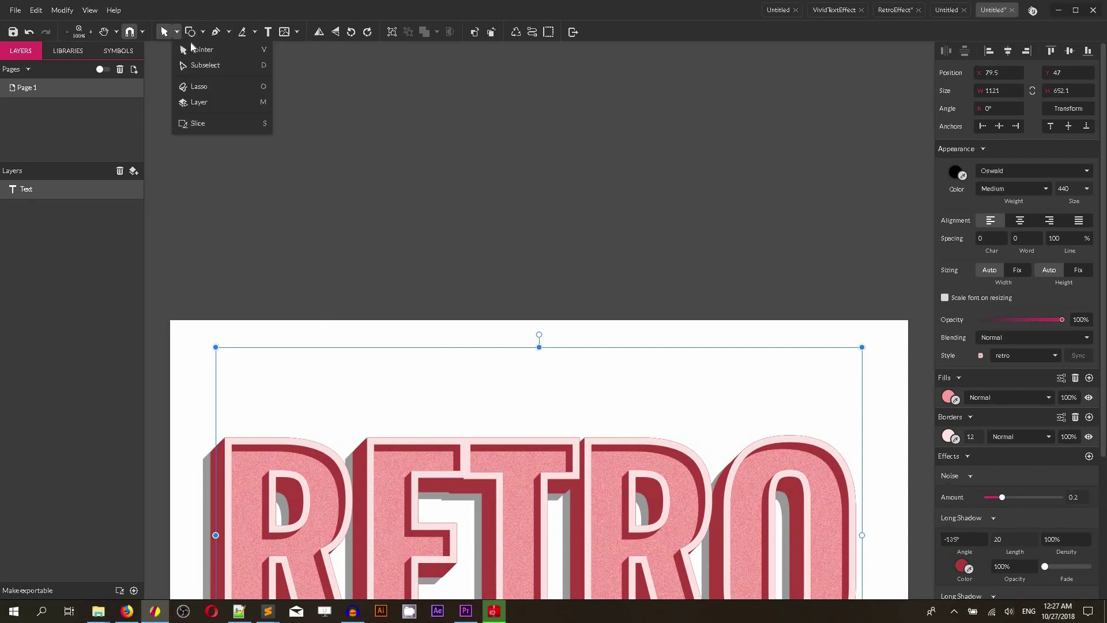
click(203, 33)
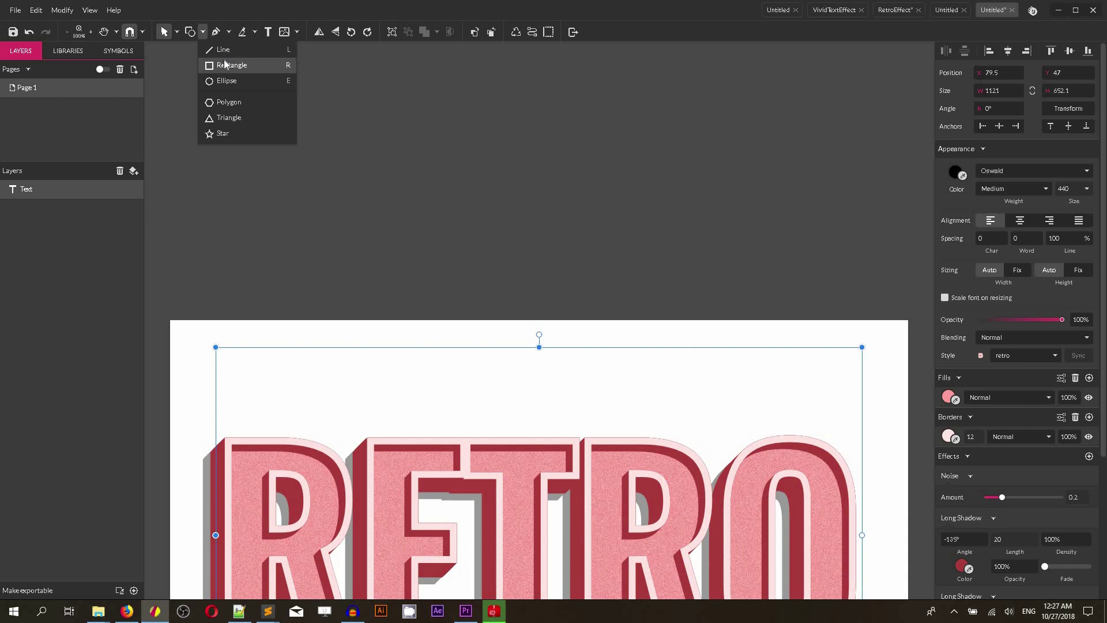
click(268, 31)
click(385, 138)
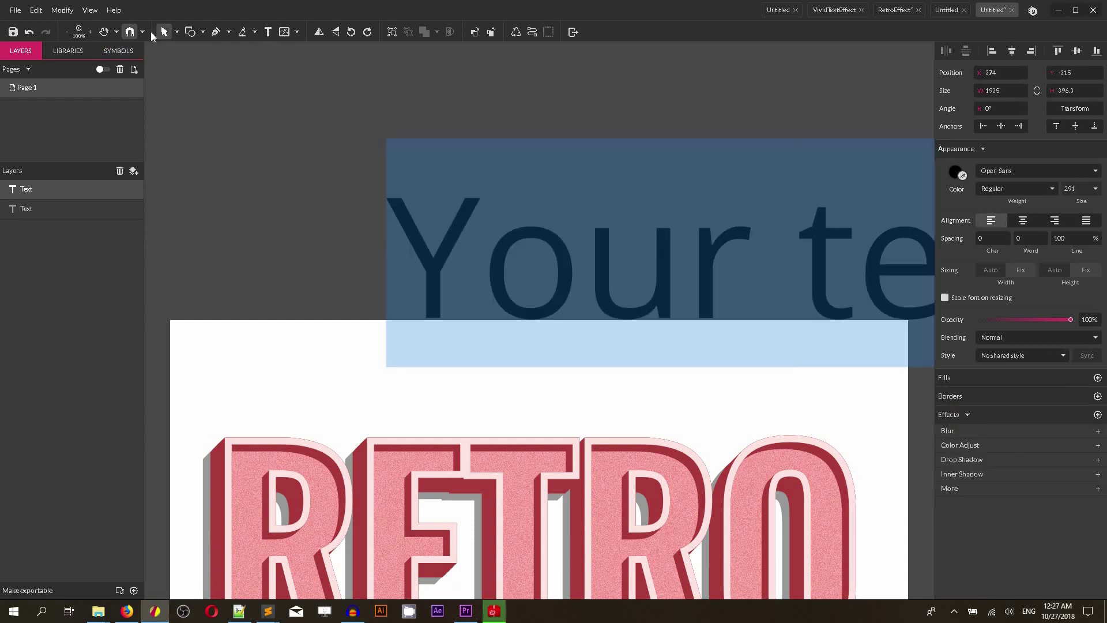
click(177, 32)
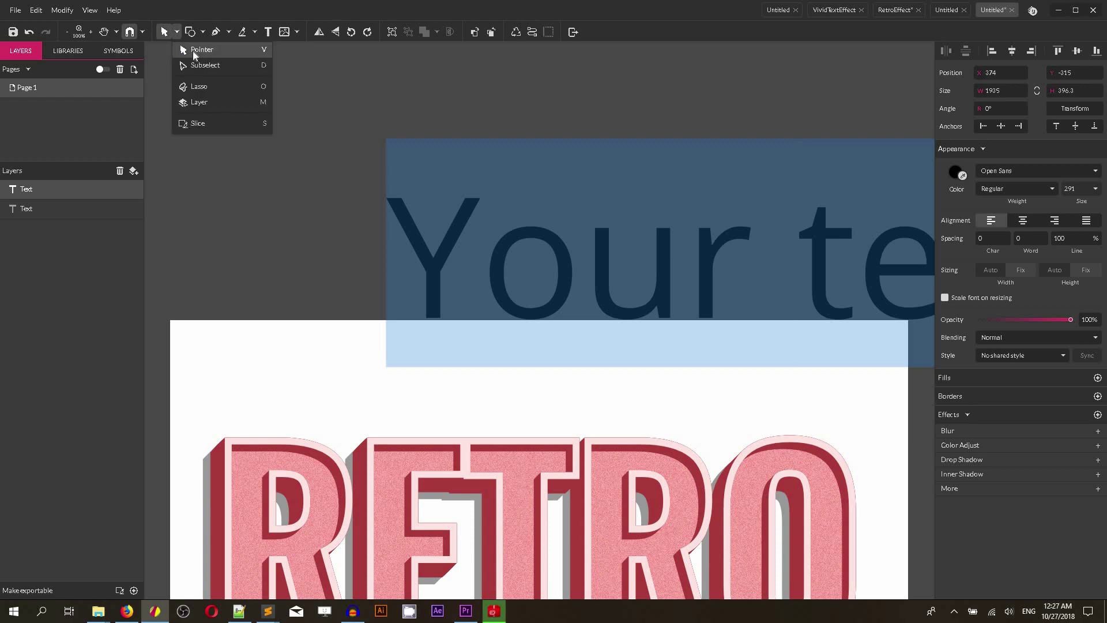
click(185, 48)
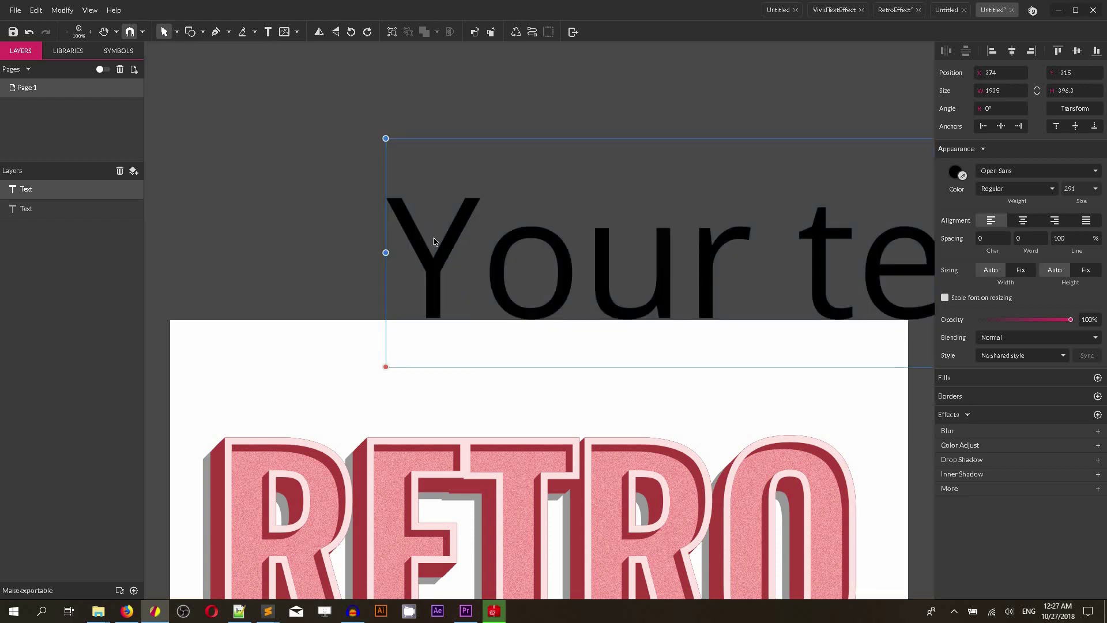
drag(446, 255, 250, 181)
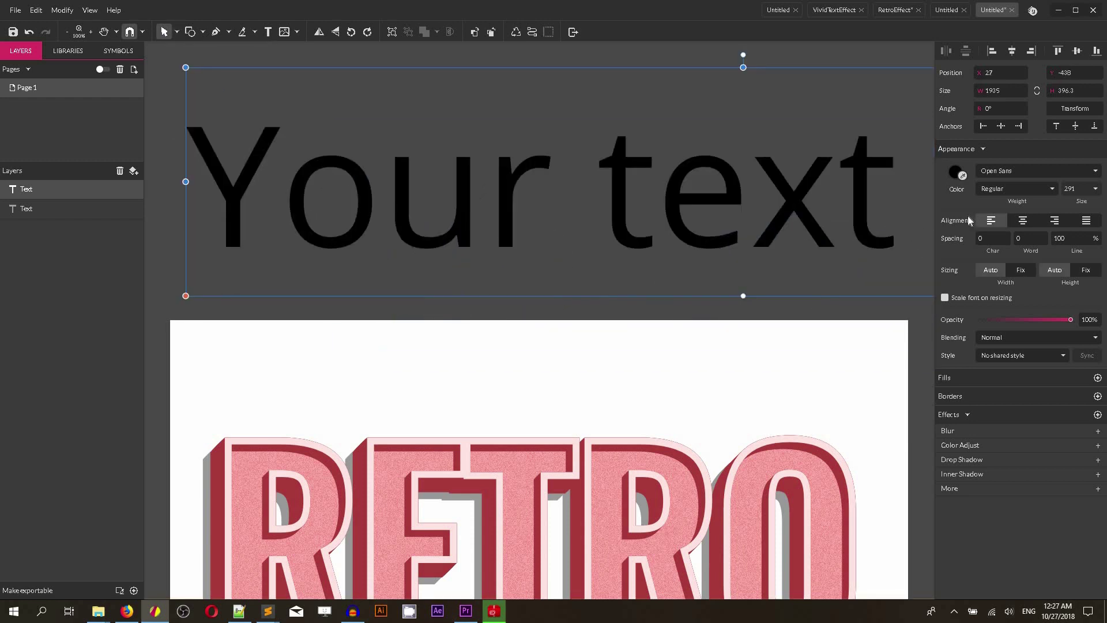
Step: Apply the retro shared style to the sample text, then delete everything on the page
click(1012, 356)
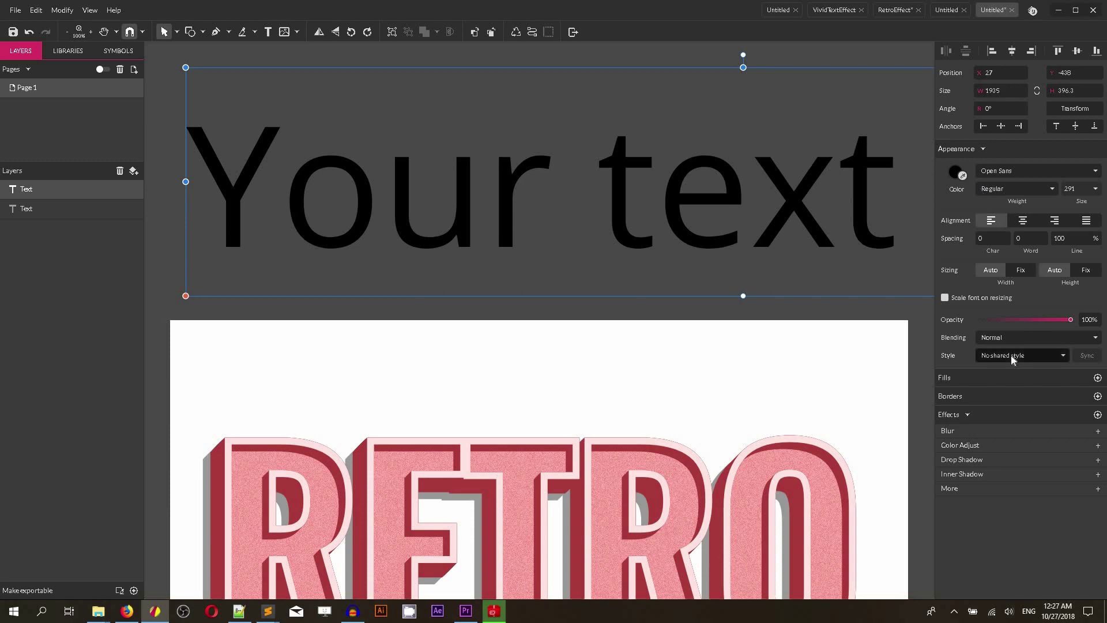
click(964, 396)
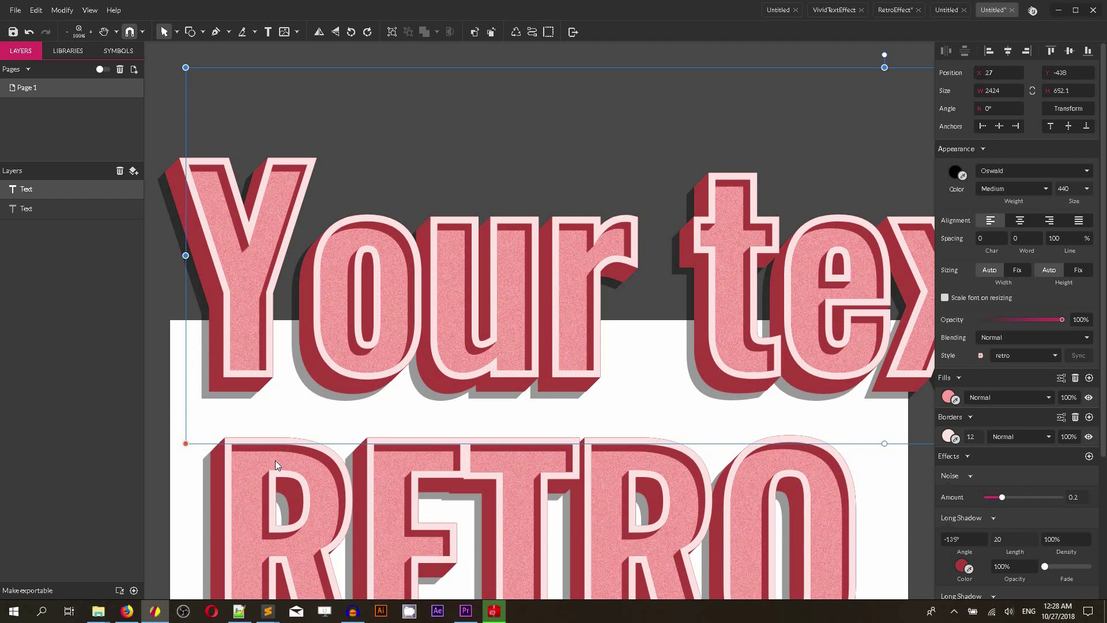
key(ctrl+a)
key(Delete)
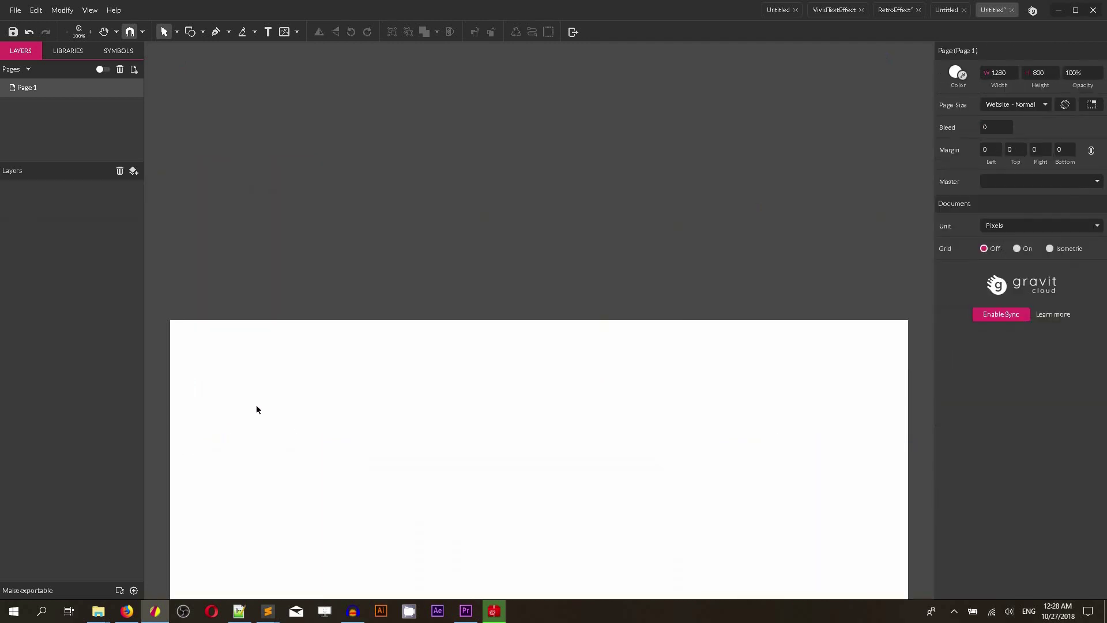
Step: Paste the RETRO text back and lock its layer
scroll(256, 407, down, 5)
key(ctrl+v)
scroll(317, 304, up, 3)
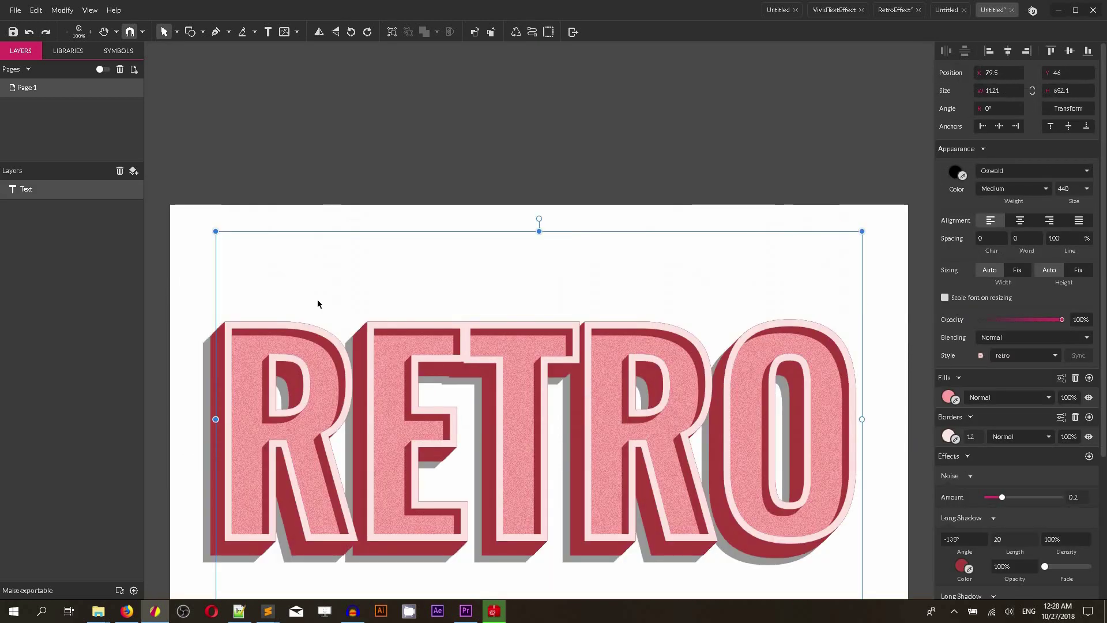
mouse_move(127, 188)
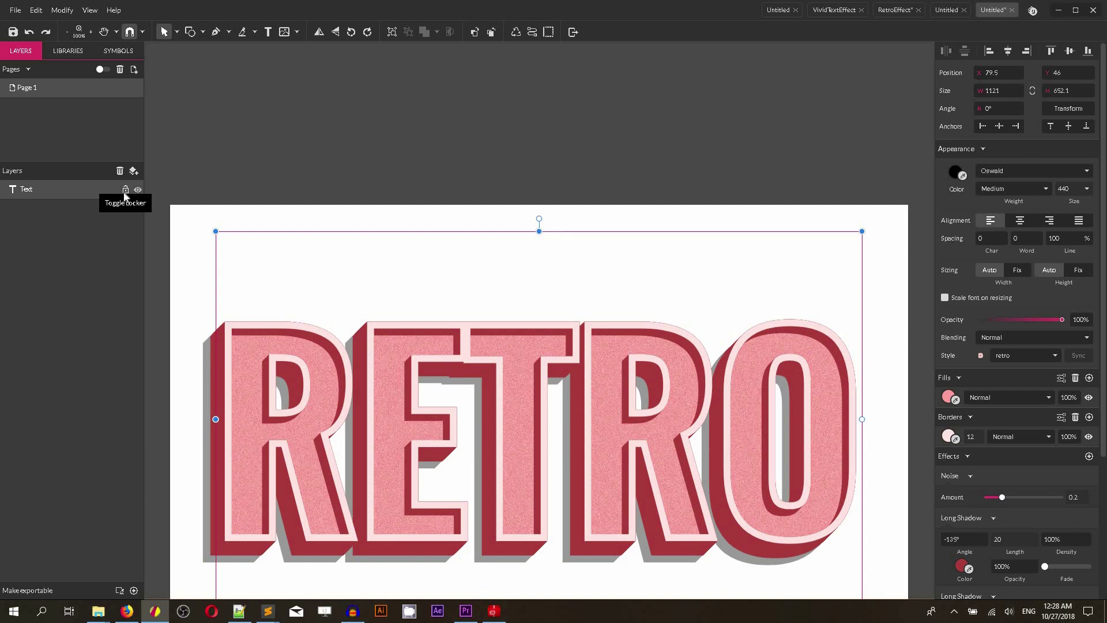
click(125, 191)
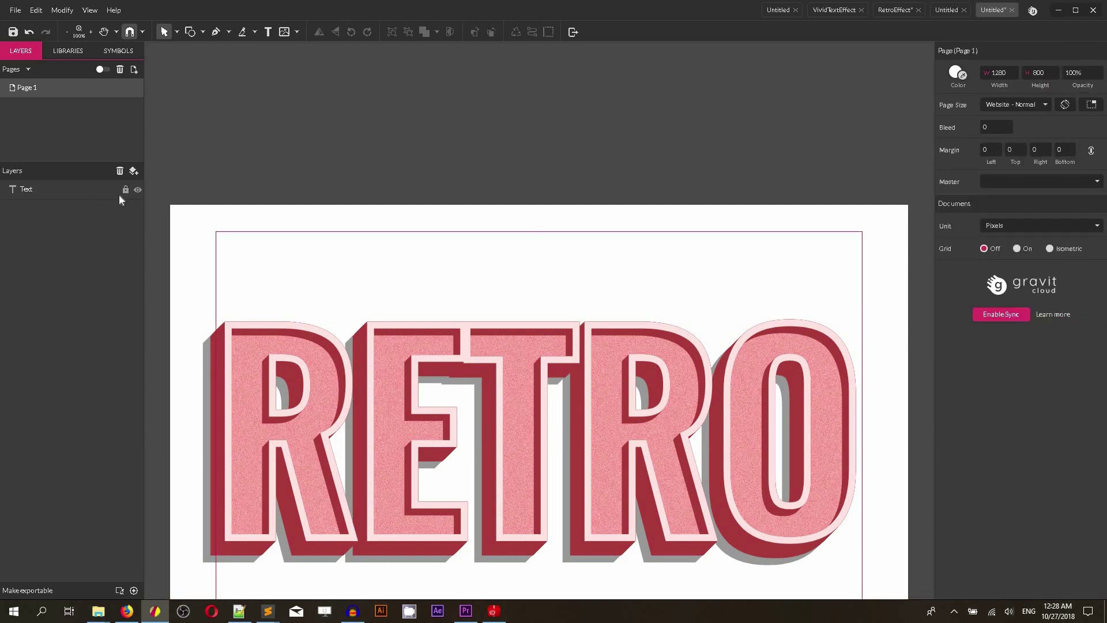
scroll(233, 87, down, 2)
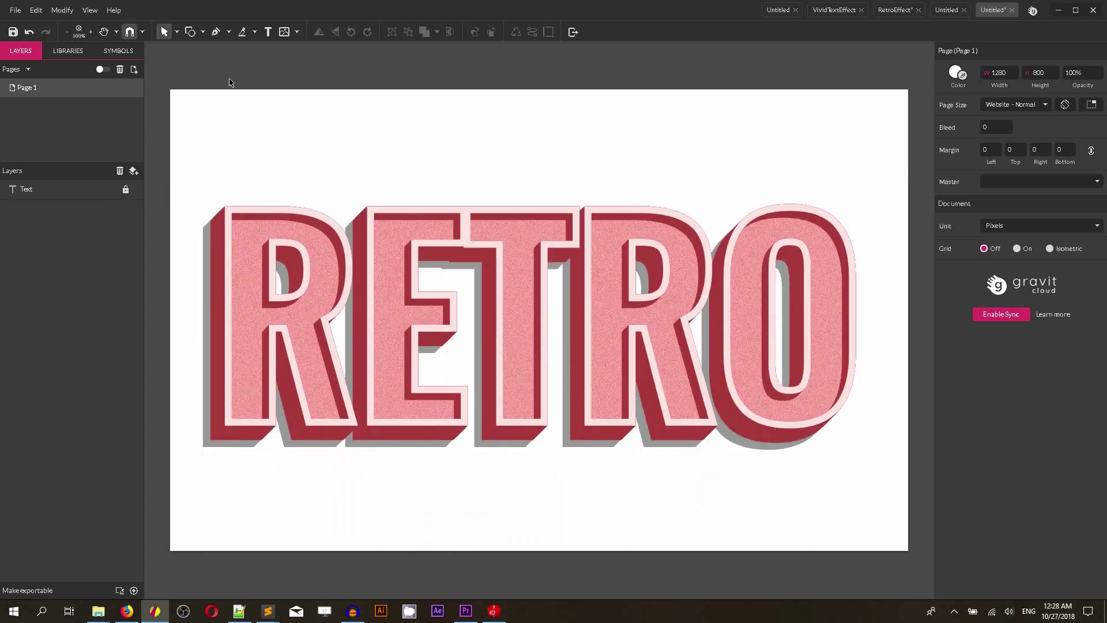
scroll(207, 58, down, 1)
scroll(196, 46, up, 2)
Step: Draw a 1280×72 rectangle across the page top, filled light blue #8BD2FF
click(176, 32)
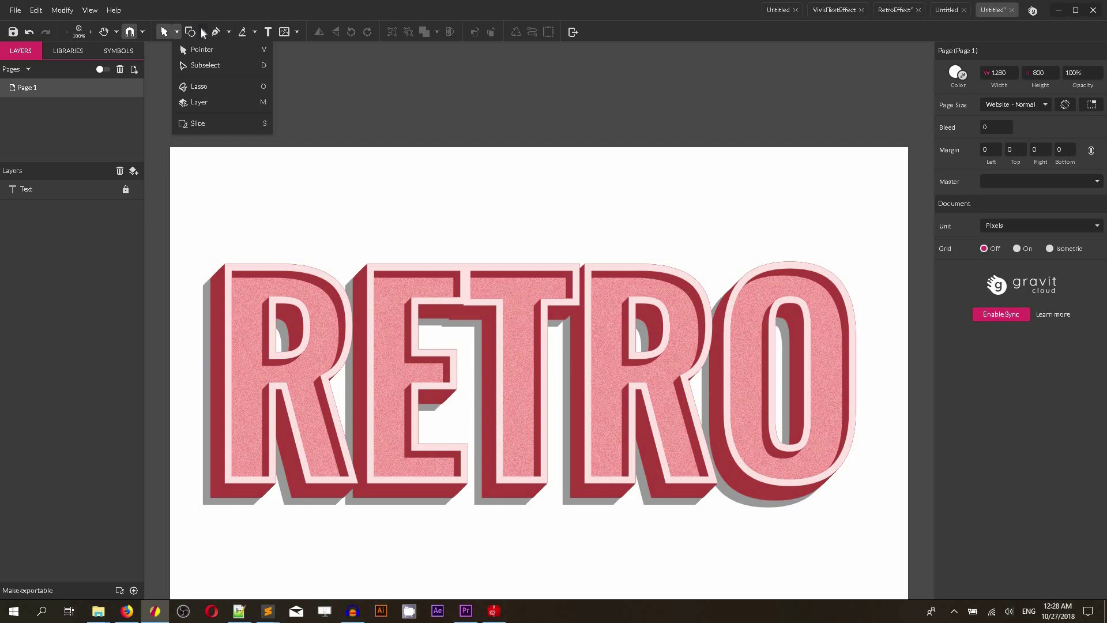
click(203, 33)
click(225, 65)
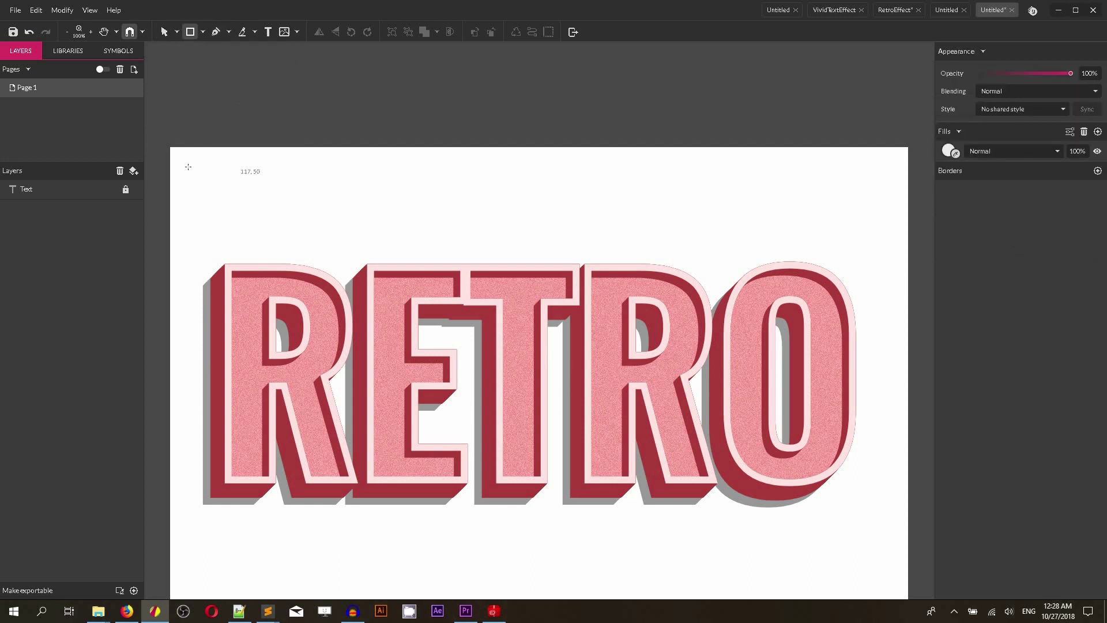
drag(170, 147, 298, 210)
mouse_move(622, 210)
mouse_down()
mouse_move(910, 211)
mouse_move(909, 189)
mouse_up()
click(949, 268)
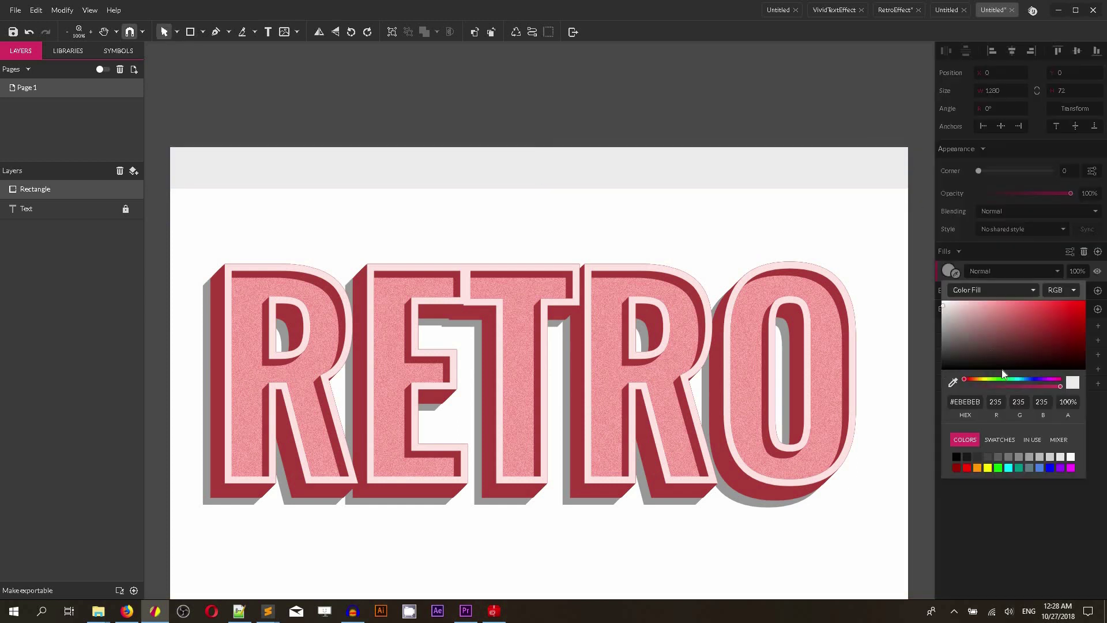
click(1021, 380)
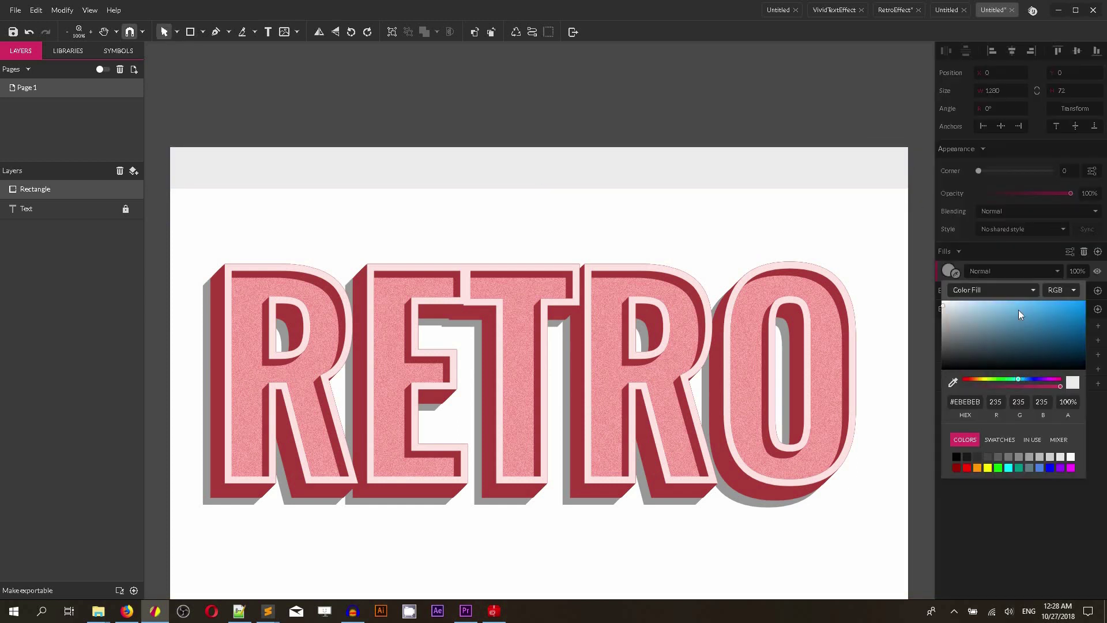
drag(1018, 314, 1008, 301)
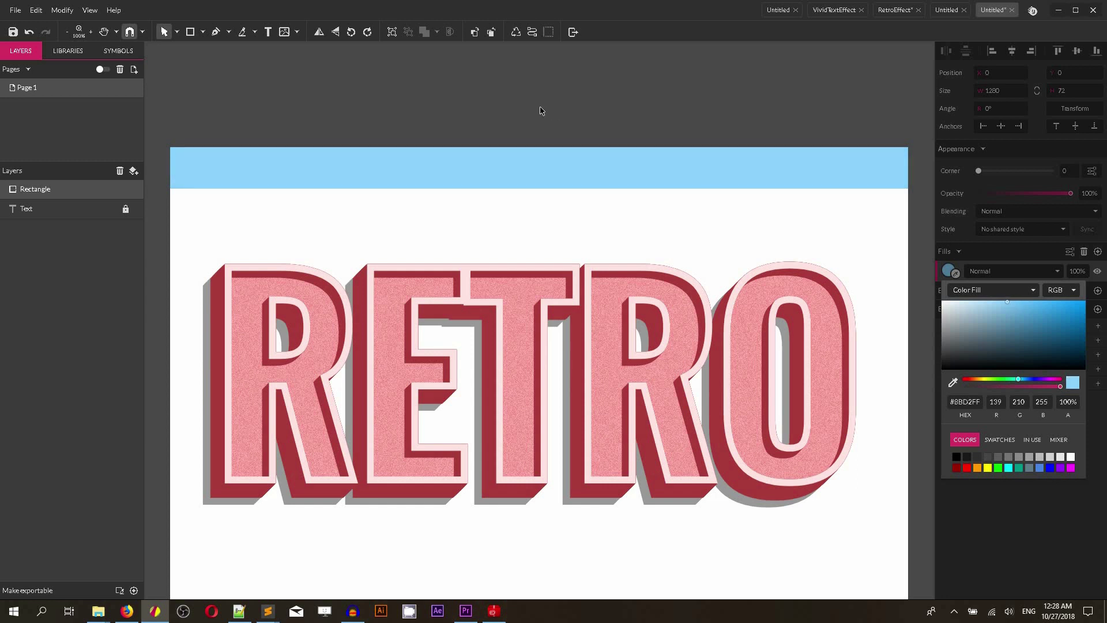
click(507, 172)
Step: Duplicate the blue strip downward repeatedly, stacking the copies one below another
drag(507, 172, 509, 212)
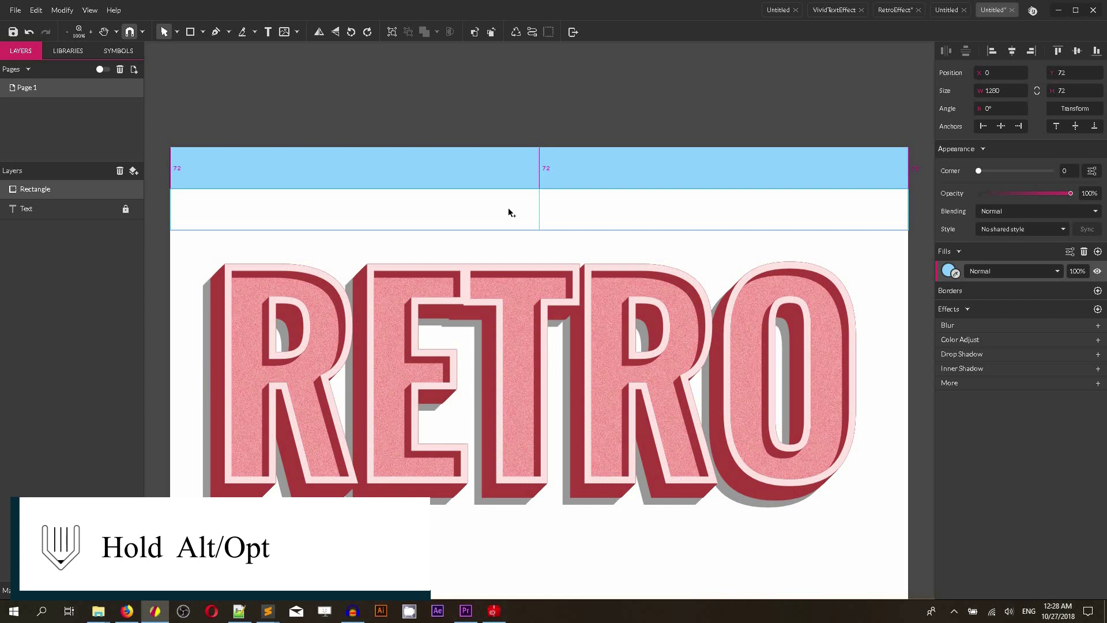
drag(509, 212, 509, 212)
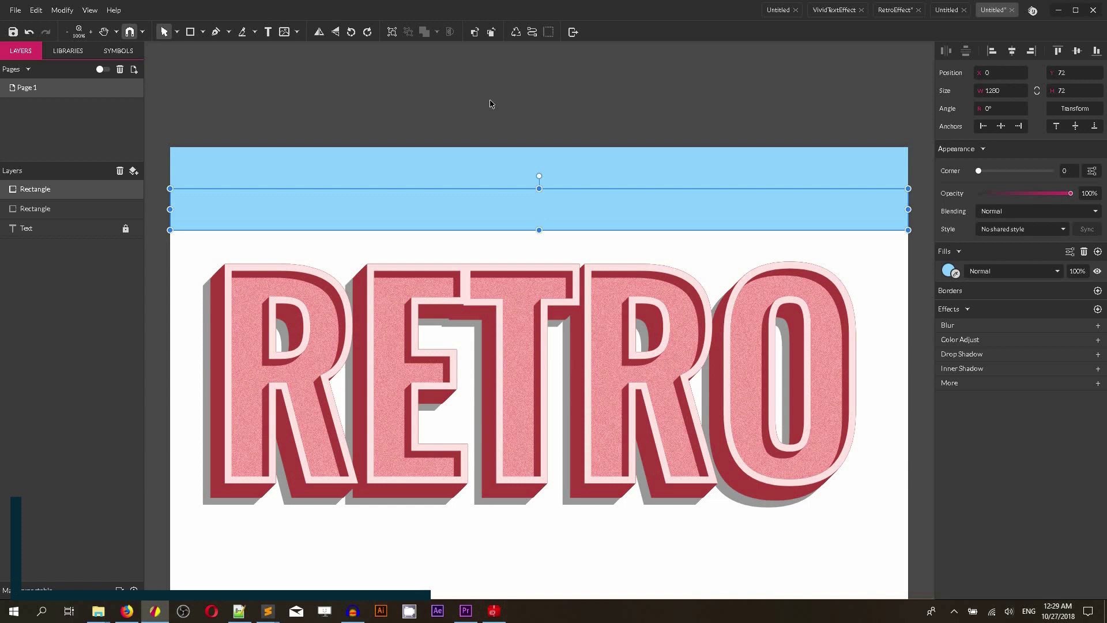
key(ctrl+d)
key(ctrl+d)
key(ctrl+d)
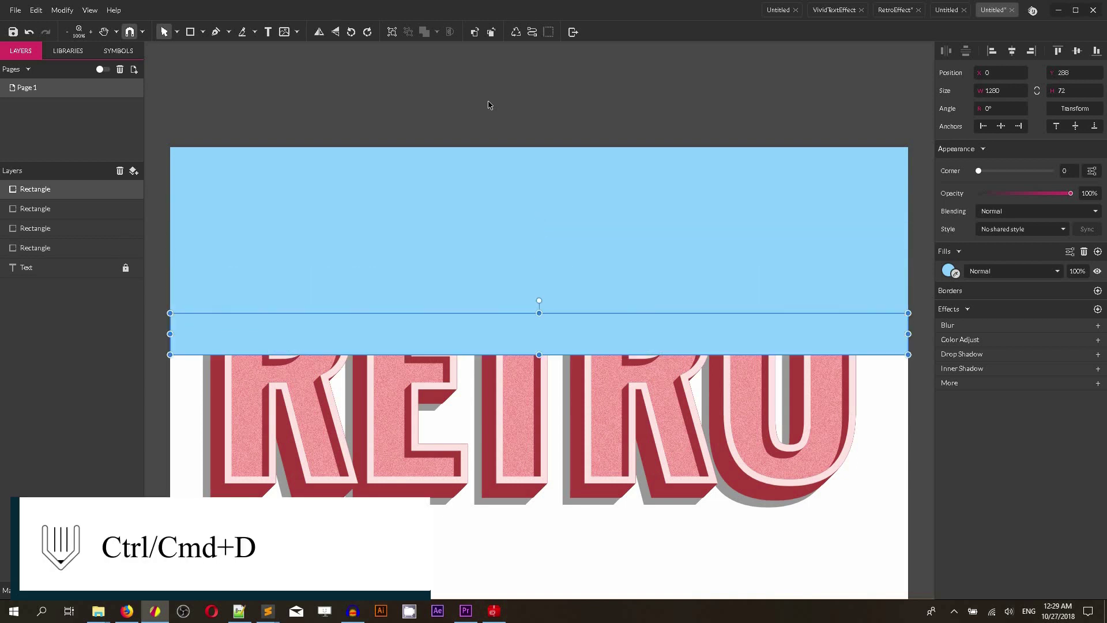
key(ctrl+d)
scroll(490, 109, down, 3)
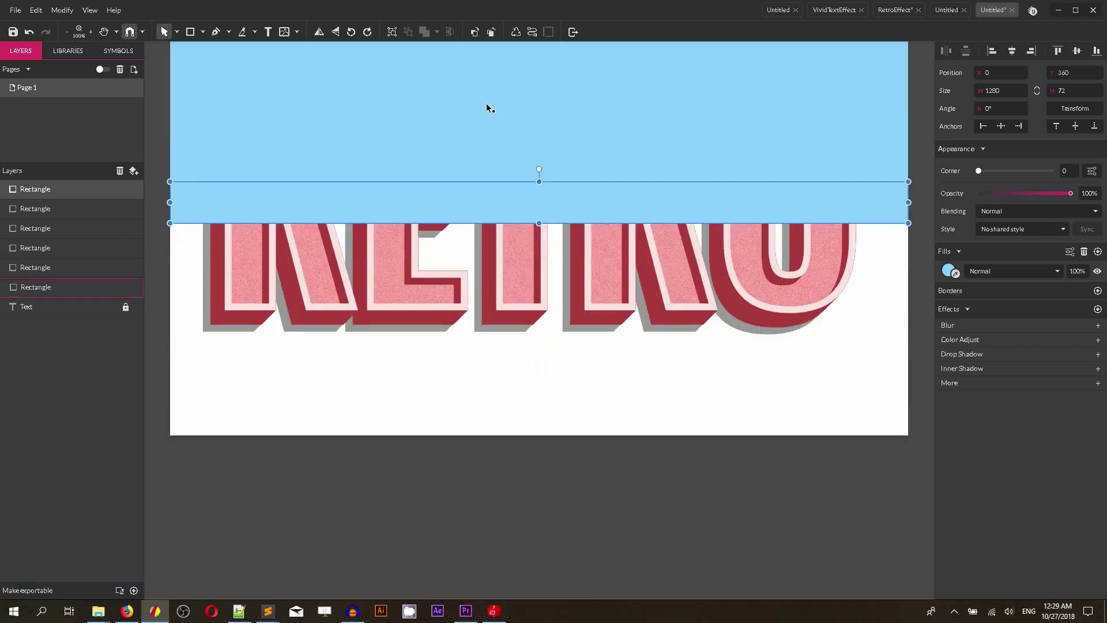
key(ctrl+d)
key(ctrl+d)
key(ctrl+d)
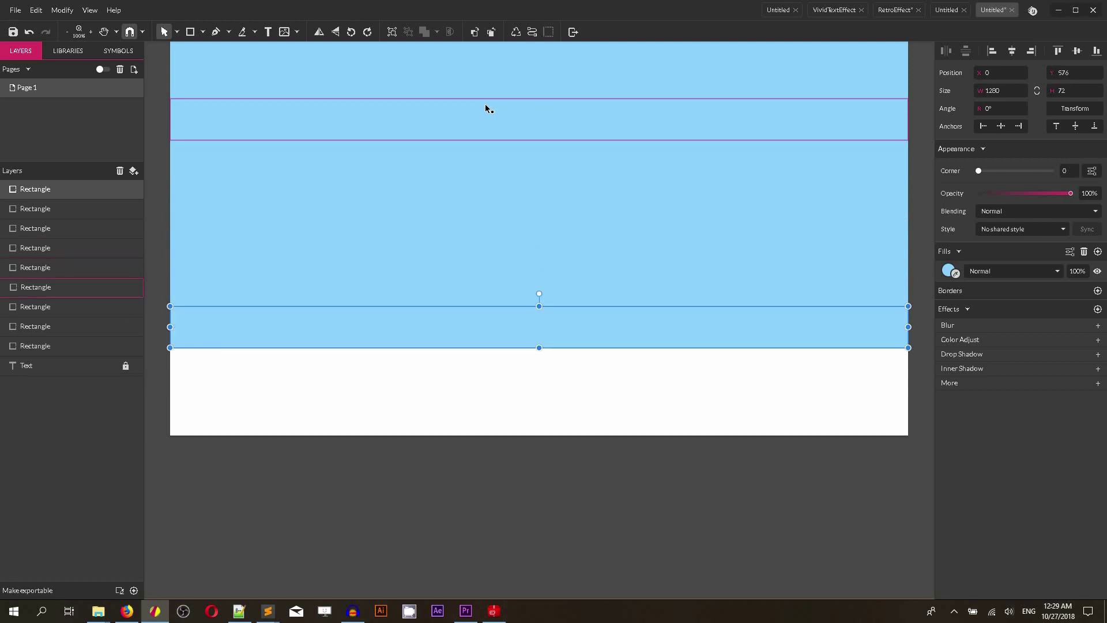
key(ctrl+d)
key(ctrl+d)
key(ctrl+d)
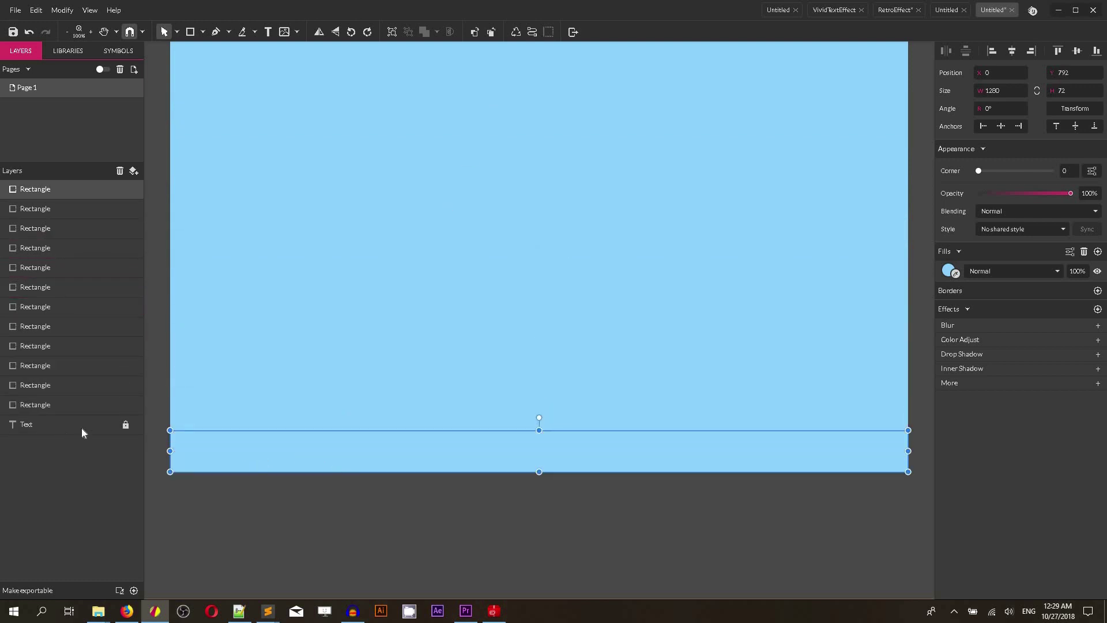
scroll(251, 128, up, 2)
Step: Select all the strips and shrink the stack to the page height
key(ctrl+a)
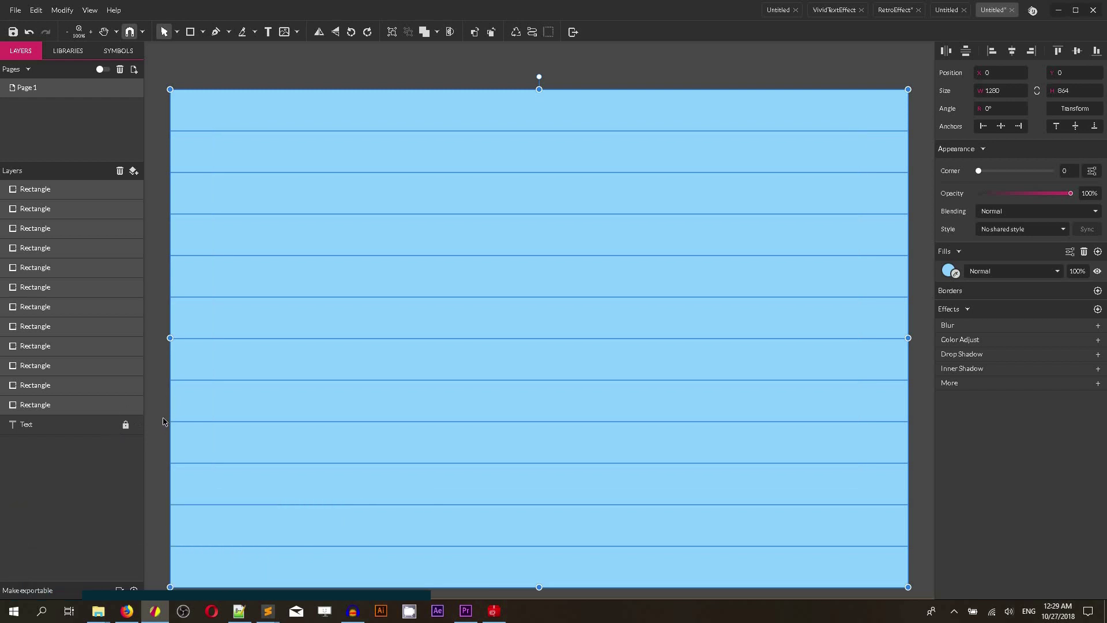
scroll(338, 378, down, 2)
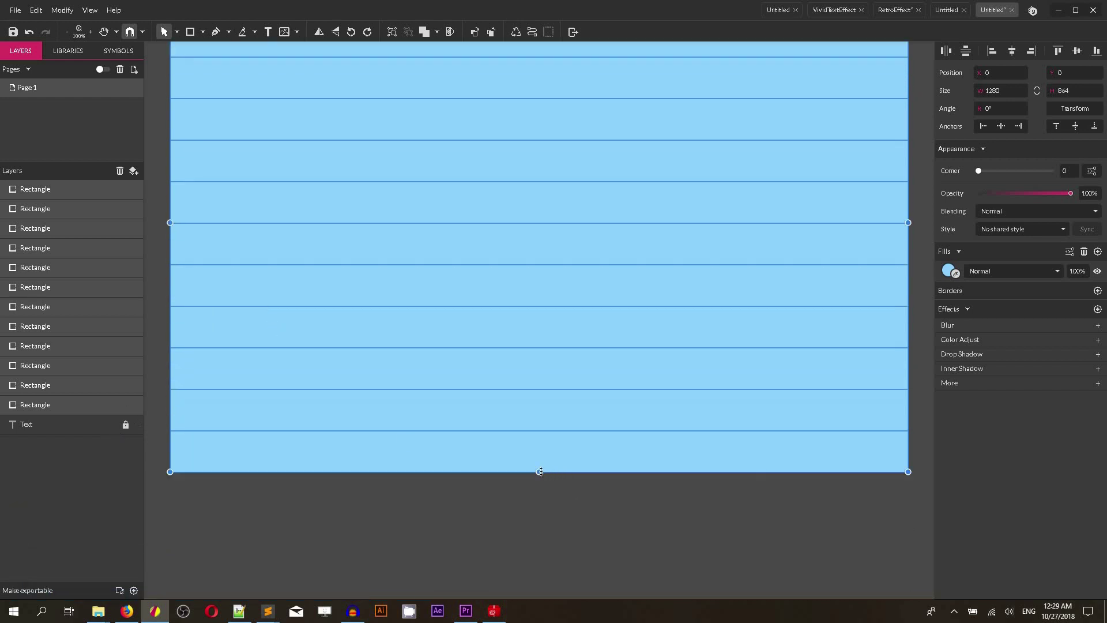
drag(540, 472, 539, 435)
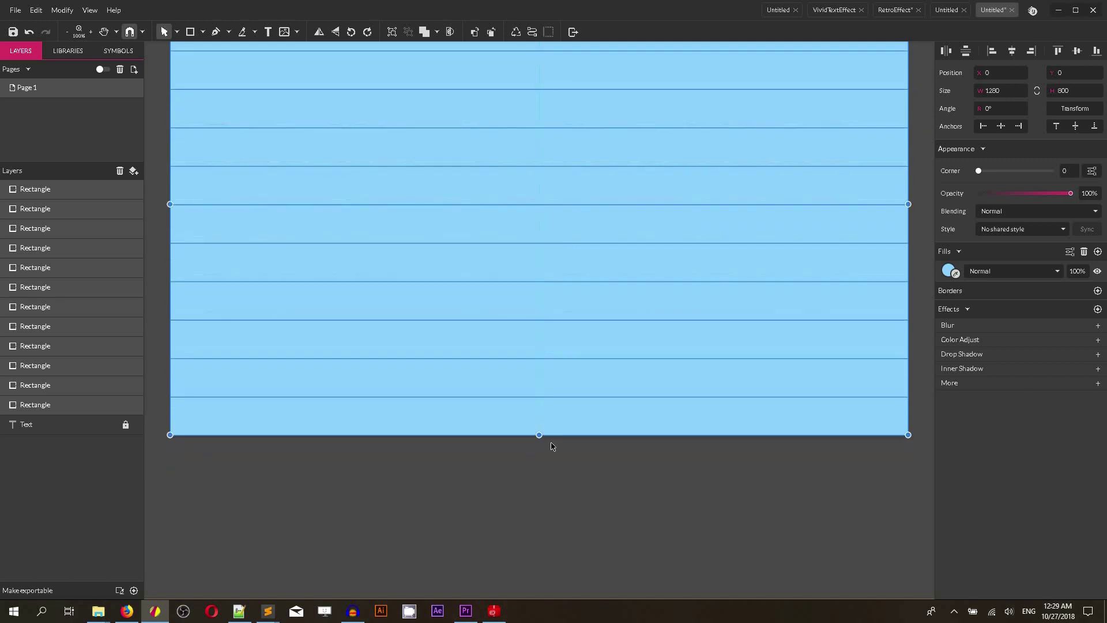
Step: Select every other strip and fill them darker blue #6EB2DC
scroll(409, 382, up, 2)
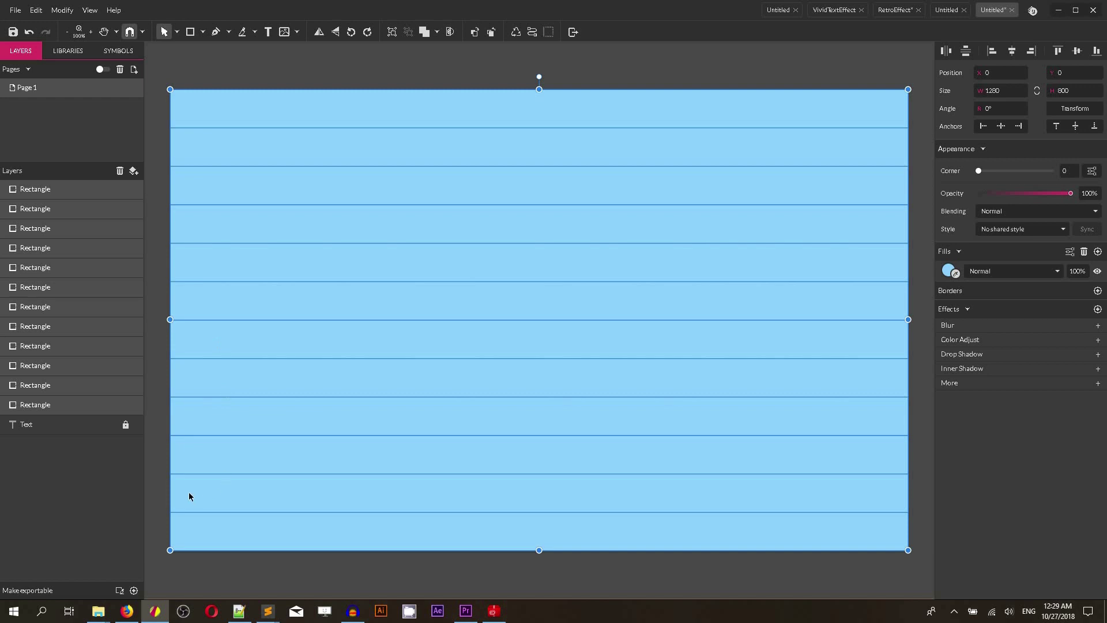
click(163, 486)
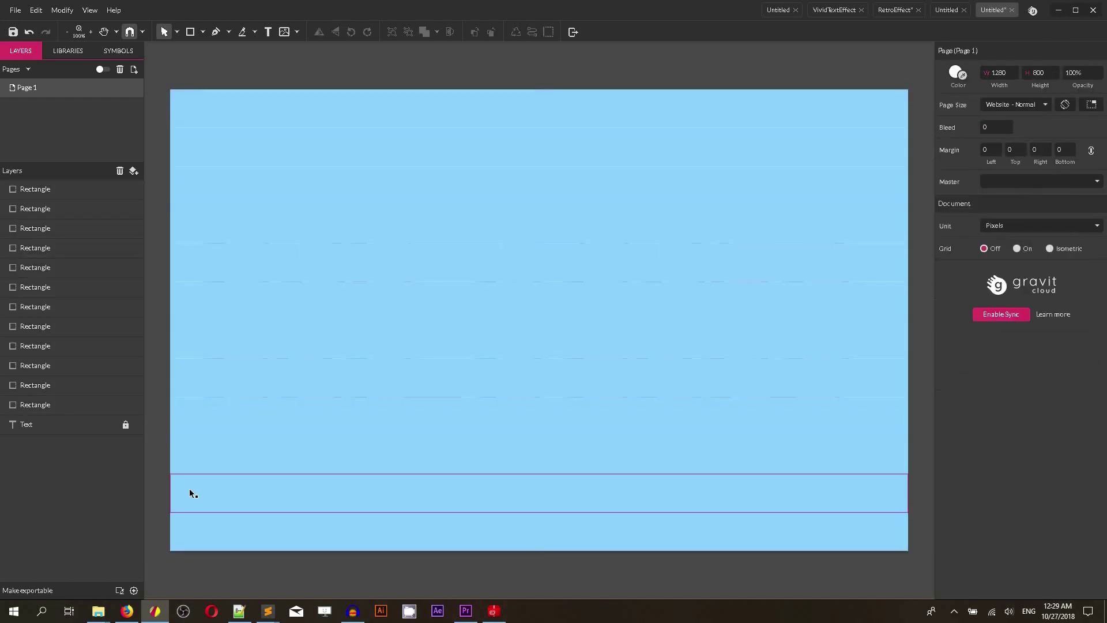
click(189, 489)
drag(202, 414, 213, 95)
click(948, 270)
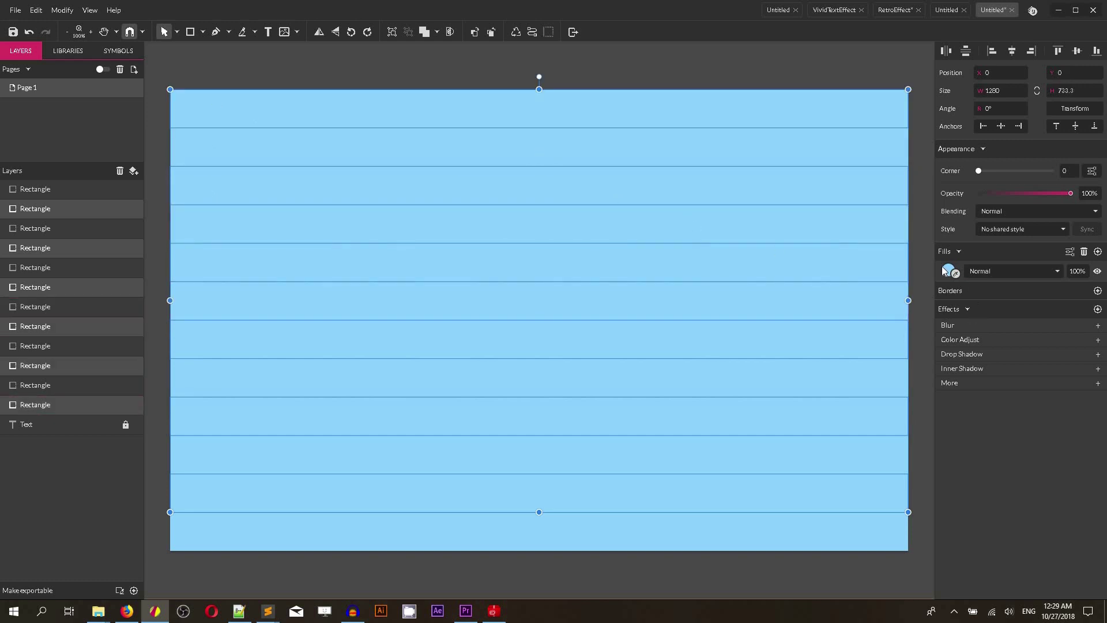
click(1014, 310)
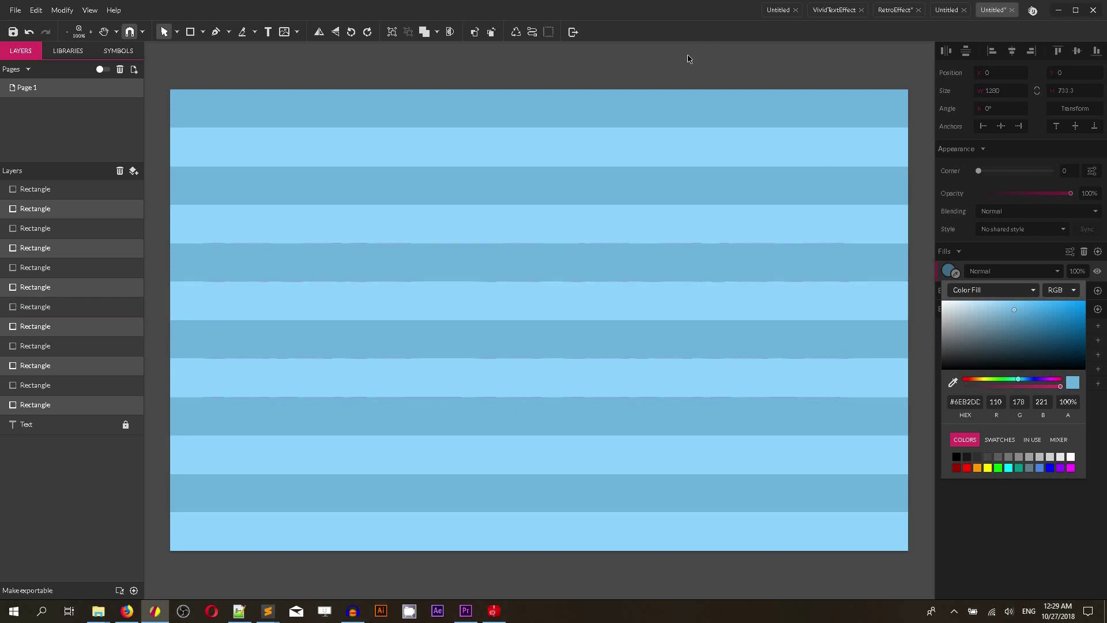
key(ctrl+a)
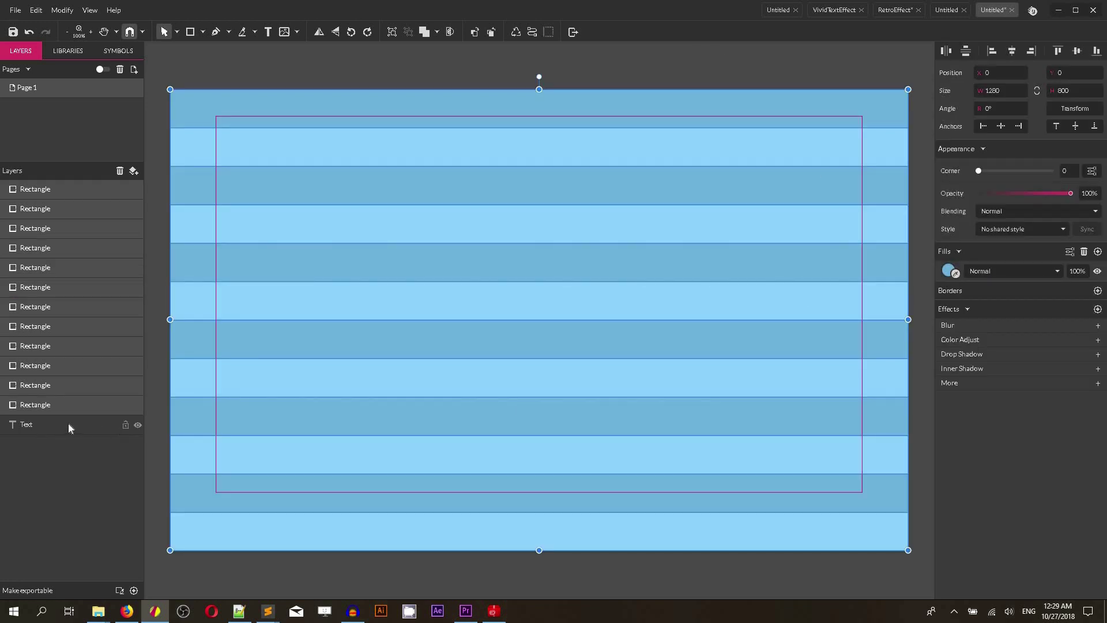
click(68, 423)
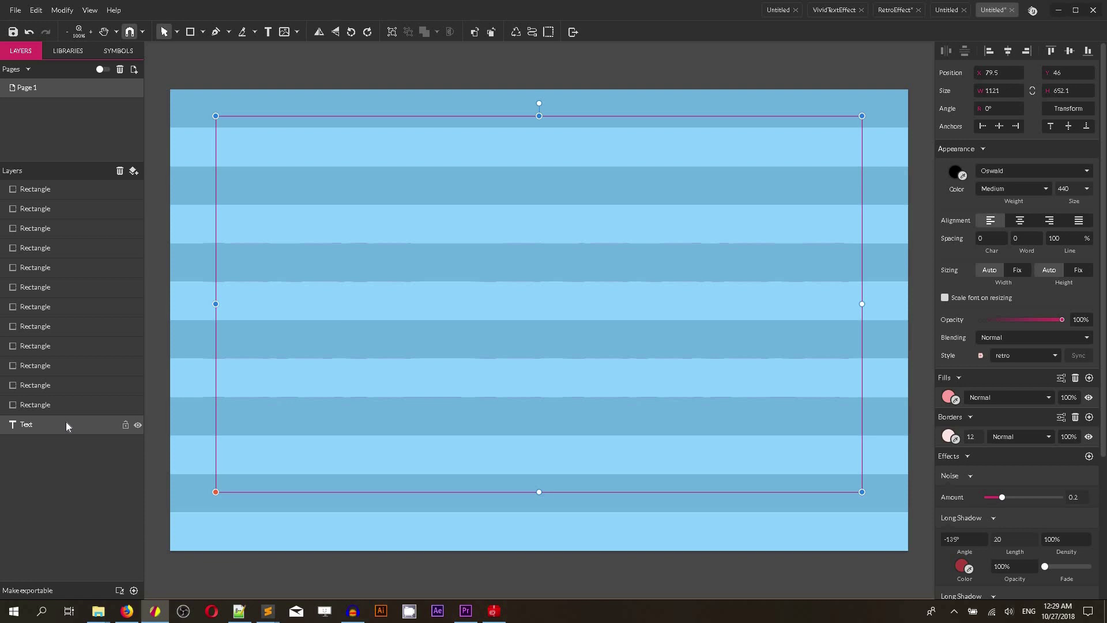
Step: Bring the RETRO text to the front with Ctrl+Shift+Up and move it up and right
key(ctrl+shift+Up)
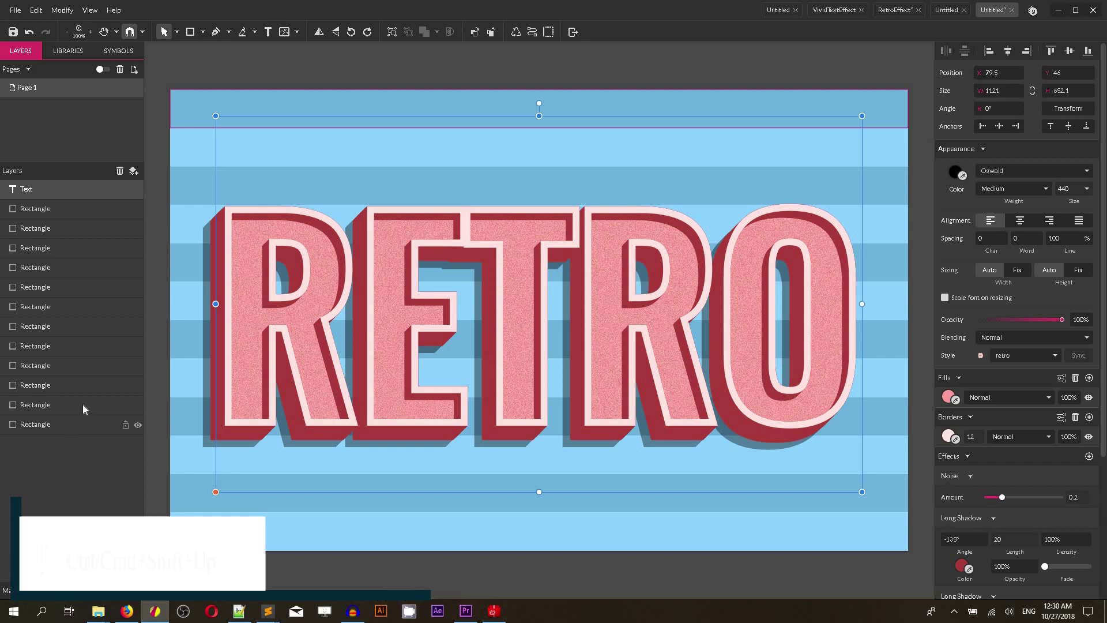
drag(310, 332, 331, 323)
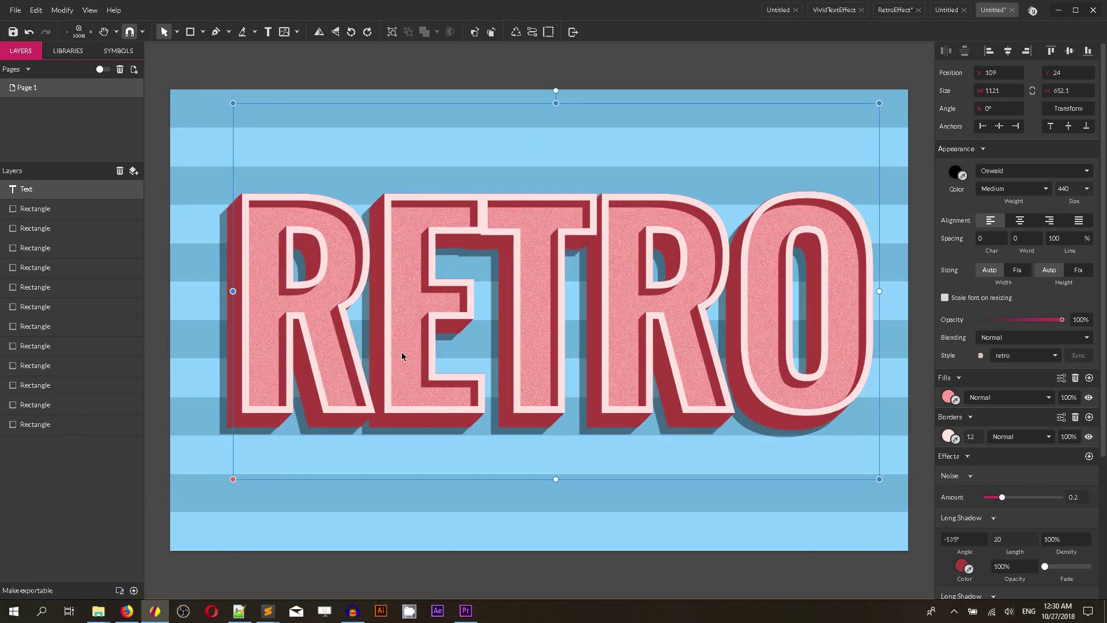